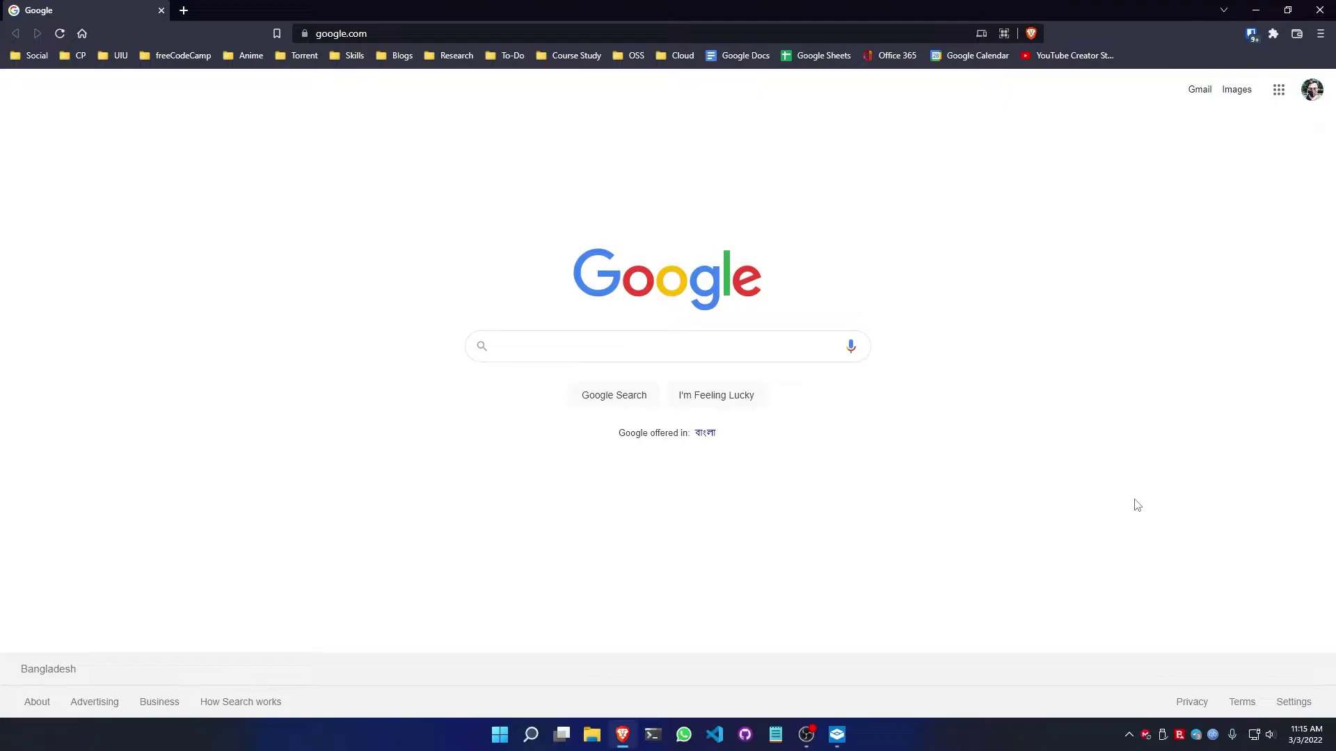
Step: Go to oracle.com, zoom the page to 125%, and open the Java page from the Products menu
{"action": "key", "text": "ctrl+l"}
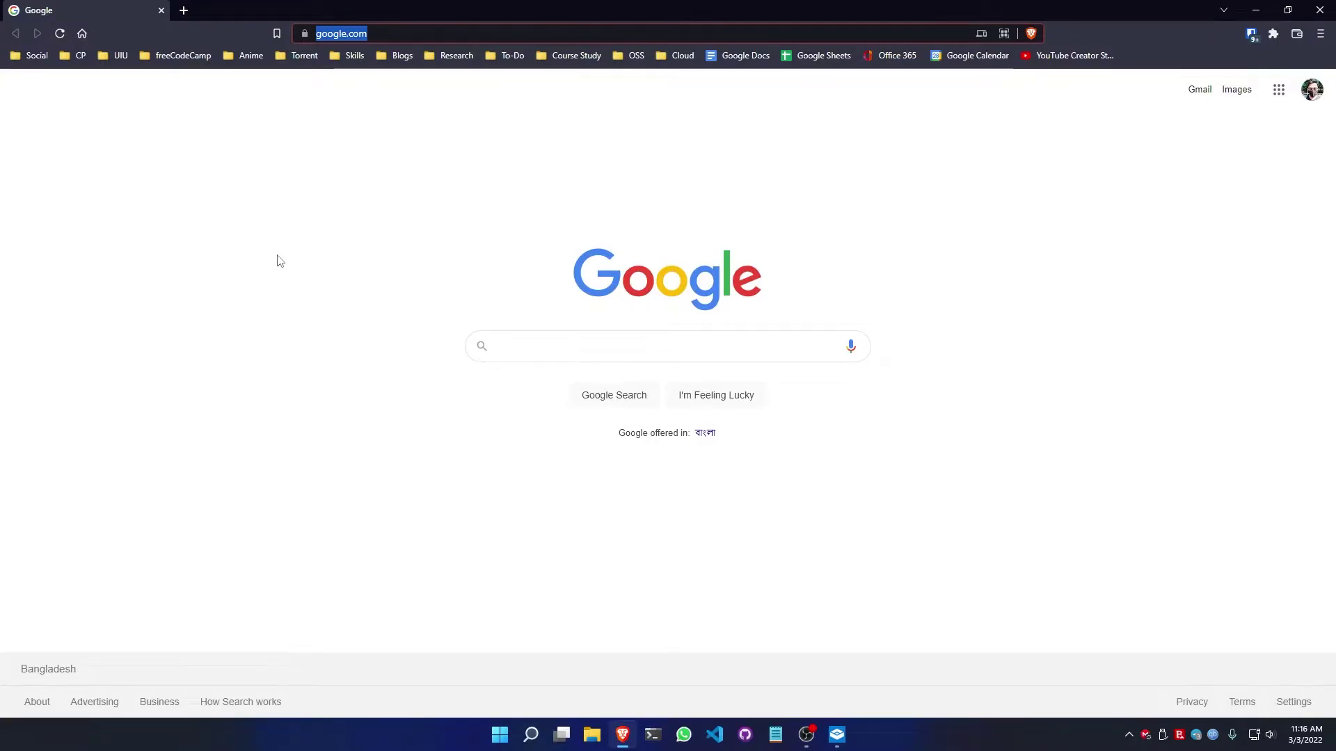
{"action": "type", "text": "orac"}
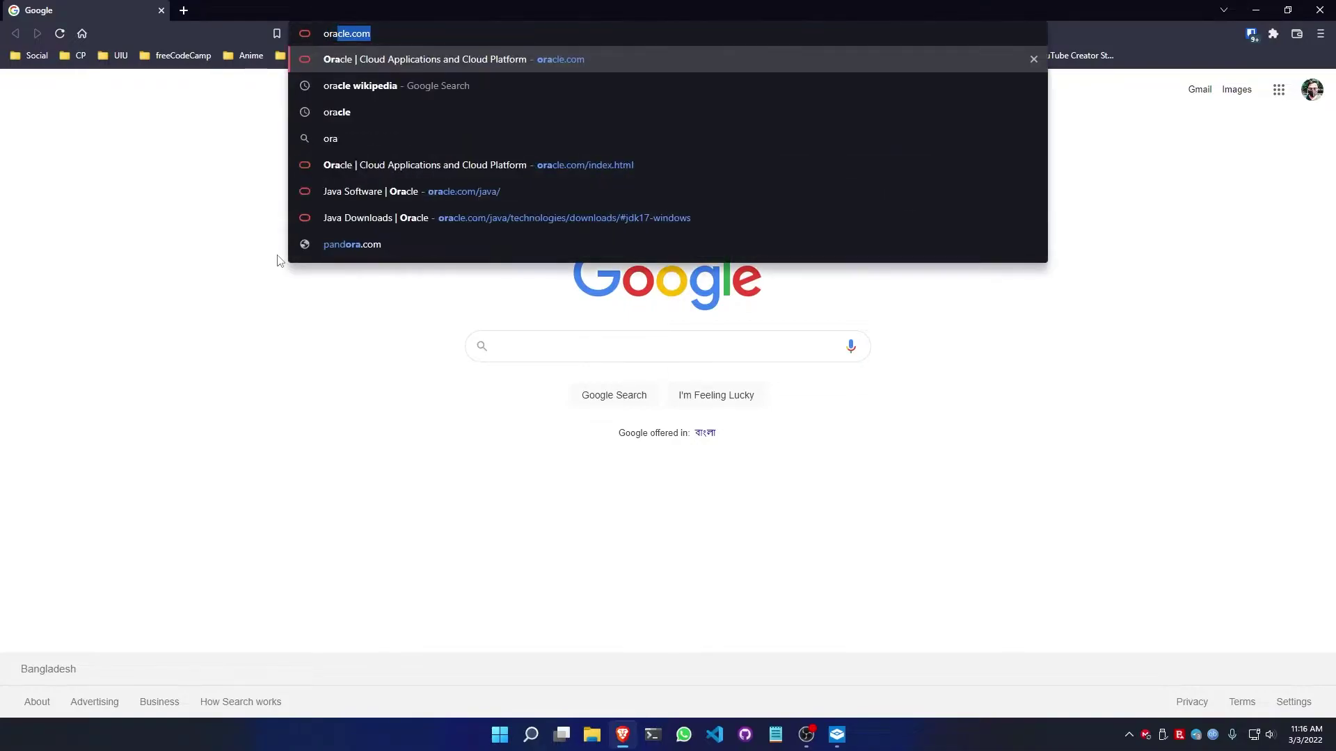
{"action": "key", "text": "Return"}
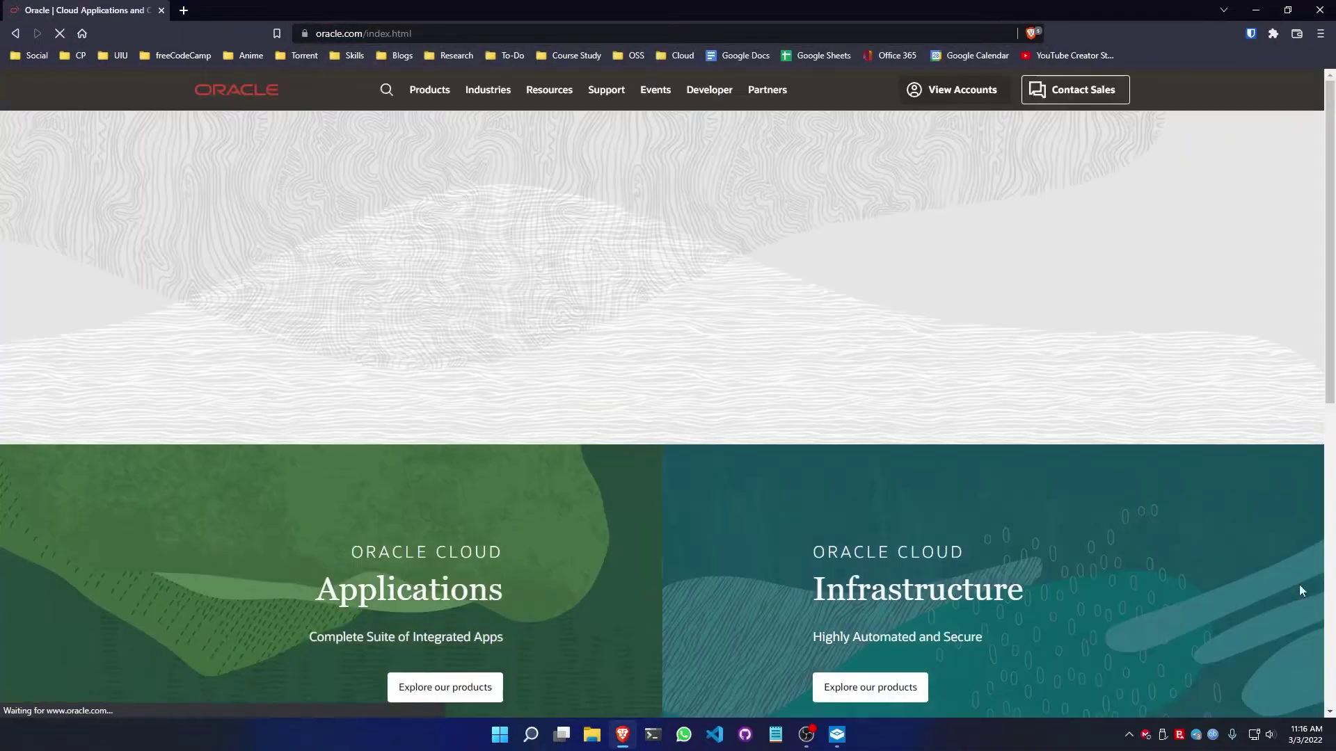
{"action": "key", "text": "ctrl+plus"}
{"action": "key", "text": "ctrl+plus"}
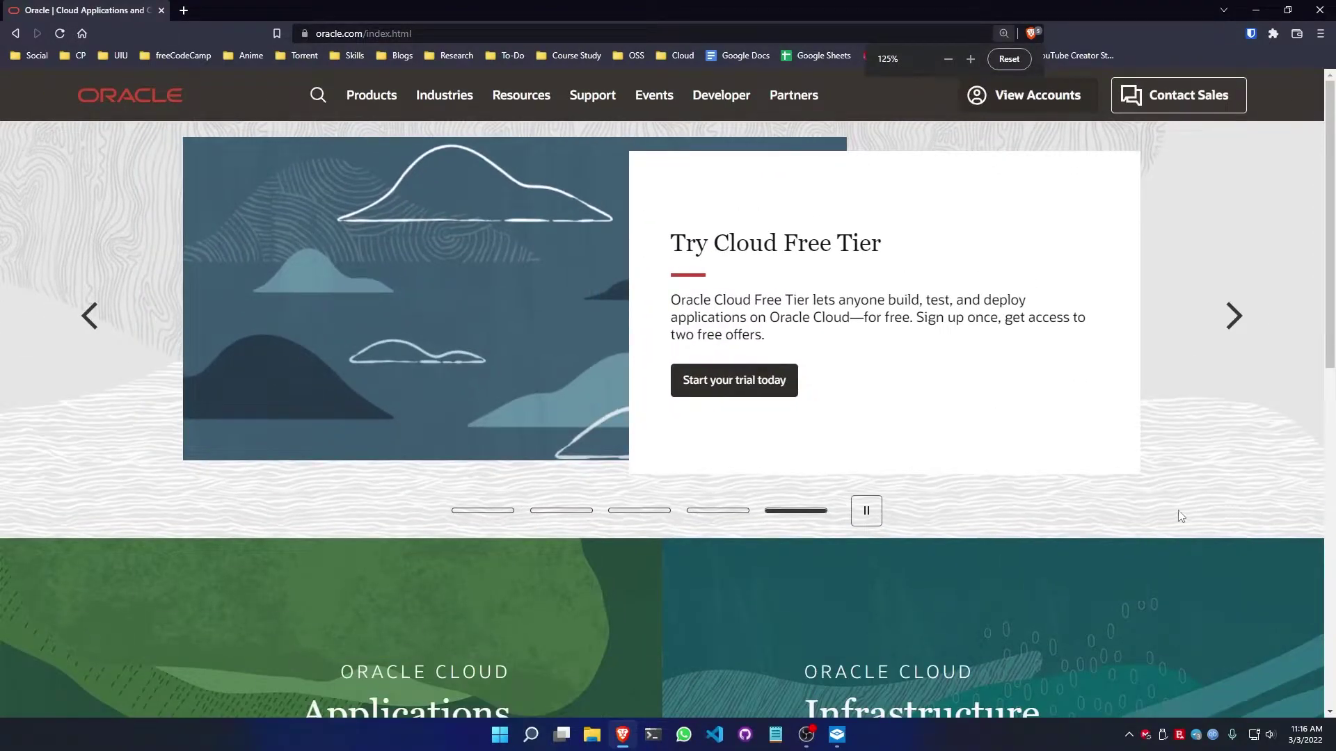
{"action": "scroll", "coordinate": [891, 565], "scroll_direction": "down", "scroll_amount": 3}
{"action": "scroll", "coordinate": [933, 600], "scroll_direction": "up", "scroll_amount": 3}
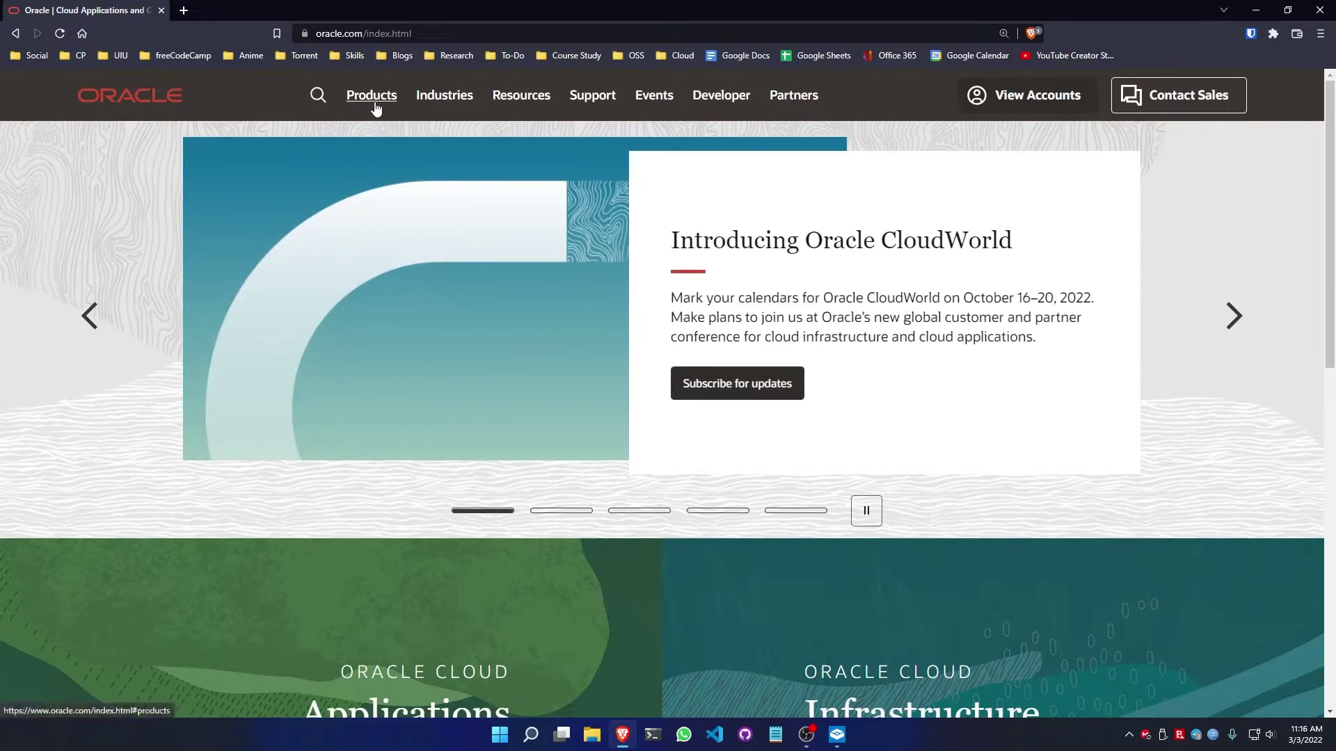
{"action": "left_click", "coordinate": [374, 103]}
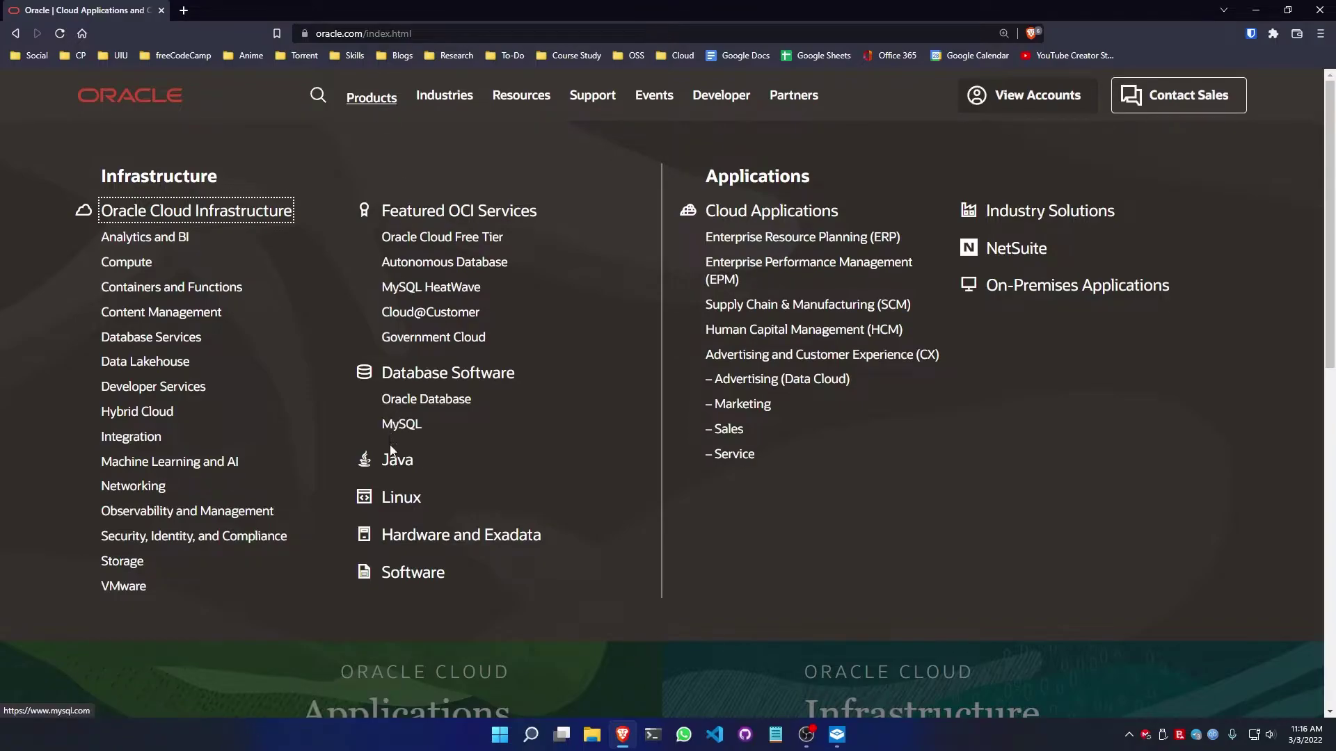
{"action": "left_click", "coordinate": [399, 463]}
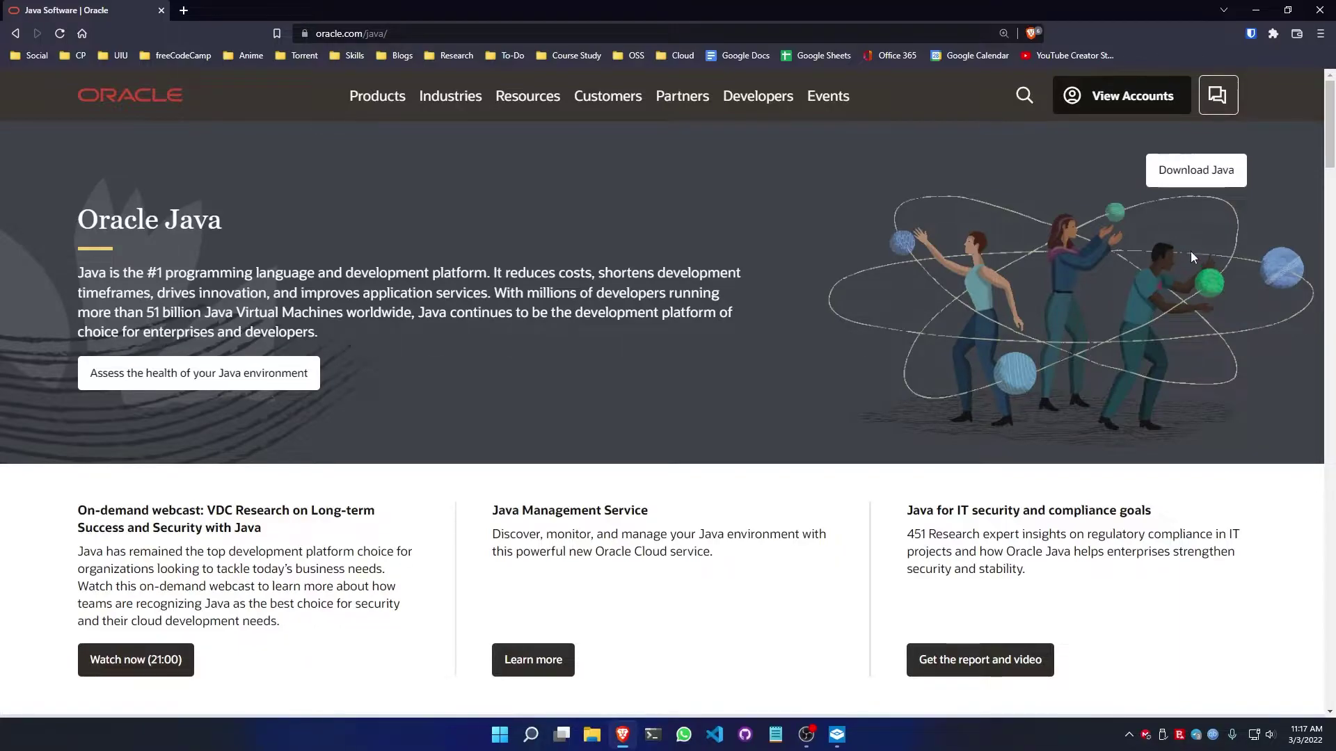
Step: Open Java downloads, show the JDK 17.0.2 Windows tab and highlight the x64 Installer row
{"action": "left_click", "coordinate": [1198, 174]}
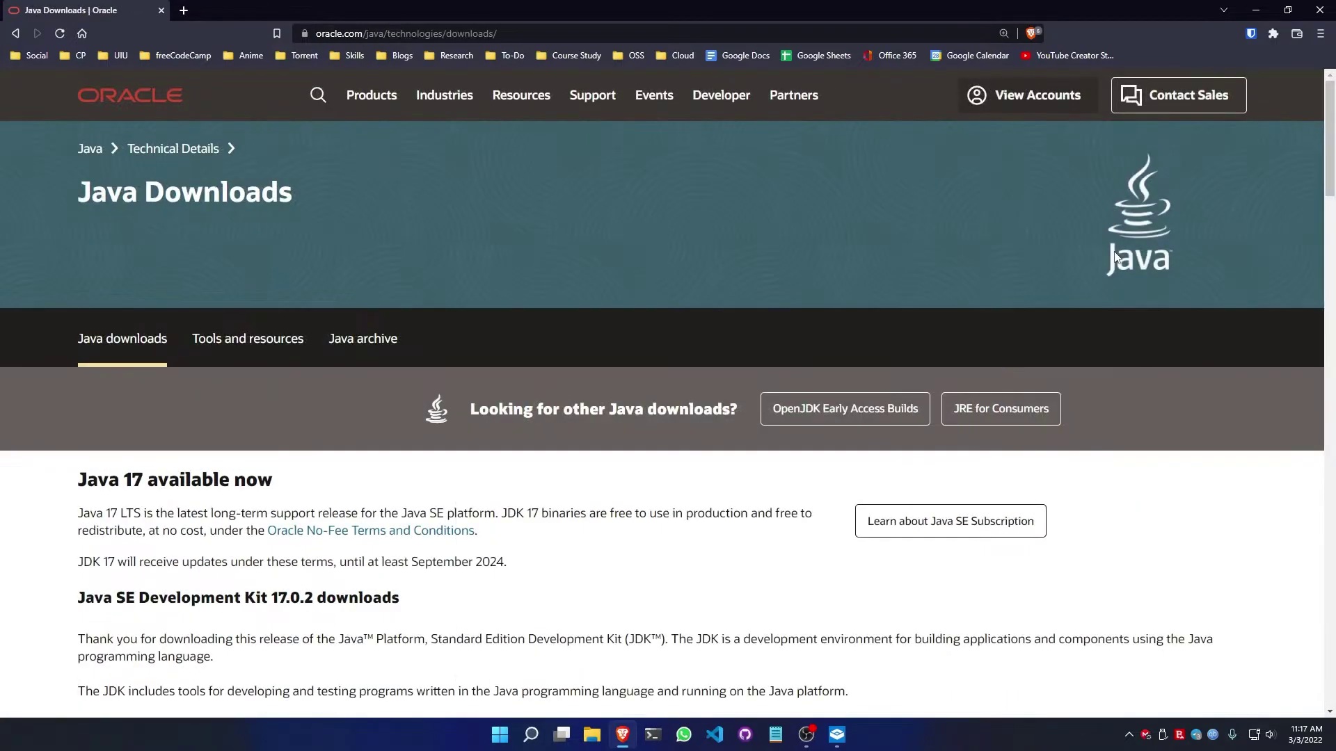
{"action": "scroll", "coordinate": [1113, 256], "scroll_direction": "down", "scroll_amount": 5}
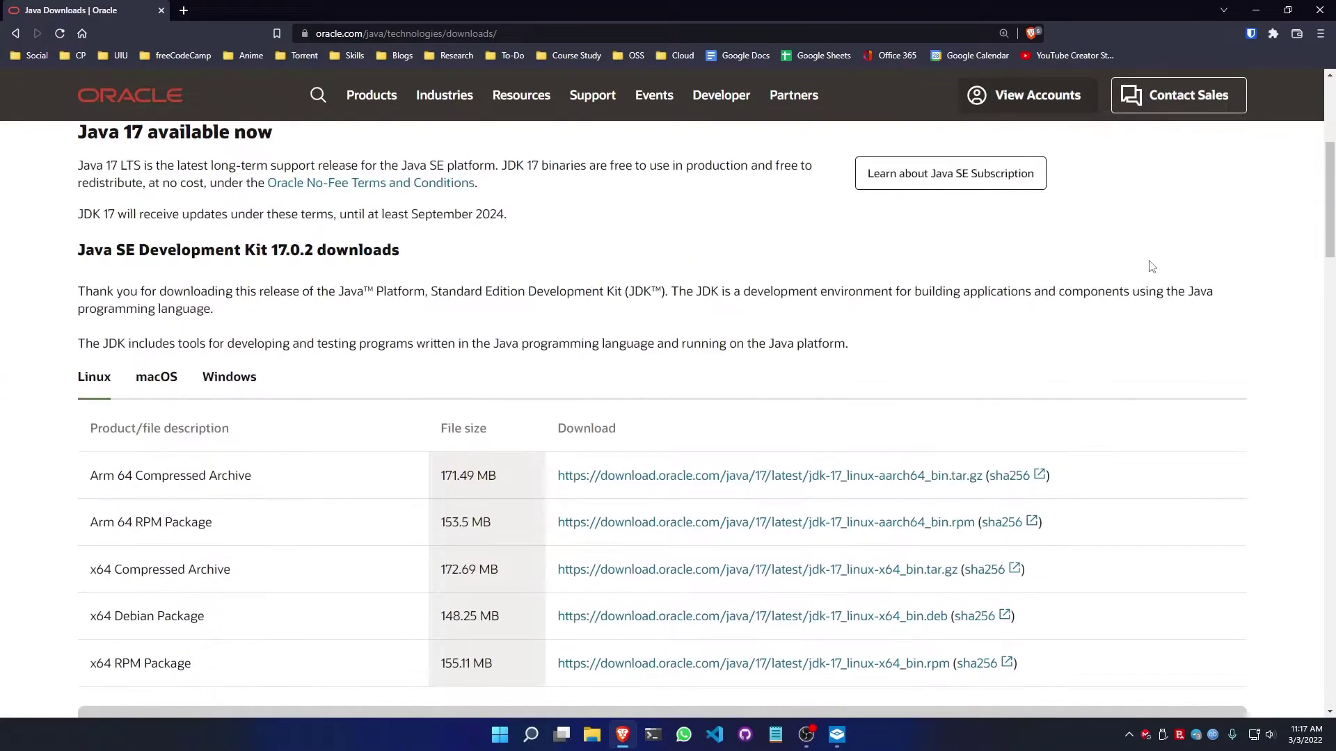
{"action": "scroll", "coordinate": [427, 430], "scroll_direction": "down", "scroll_amount": 1}
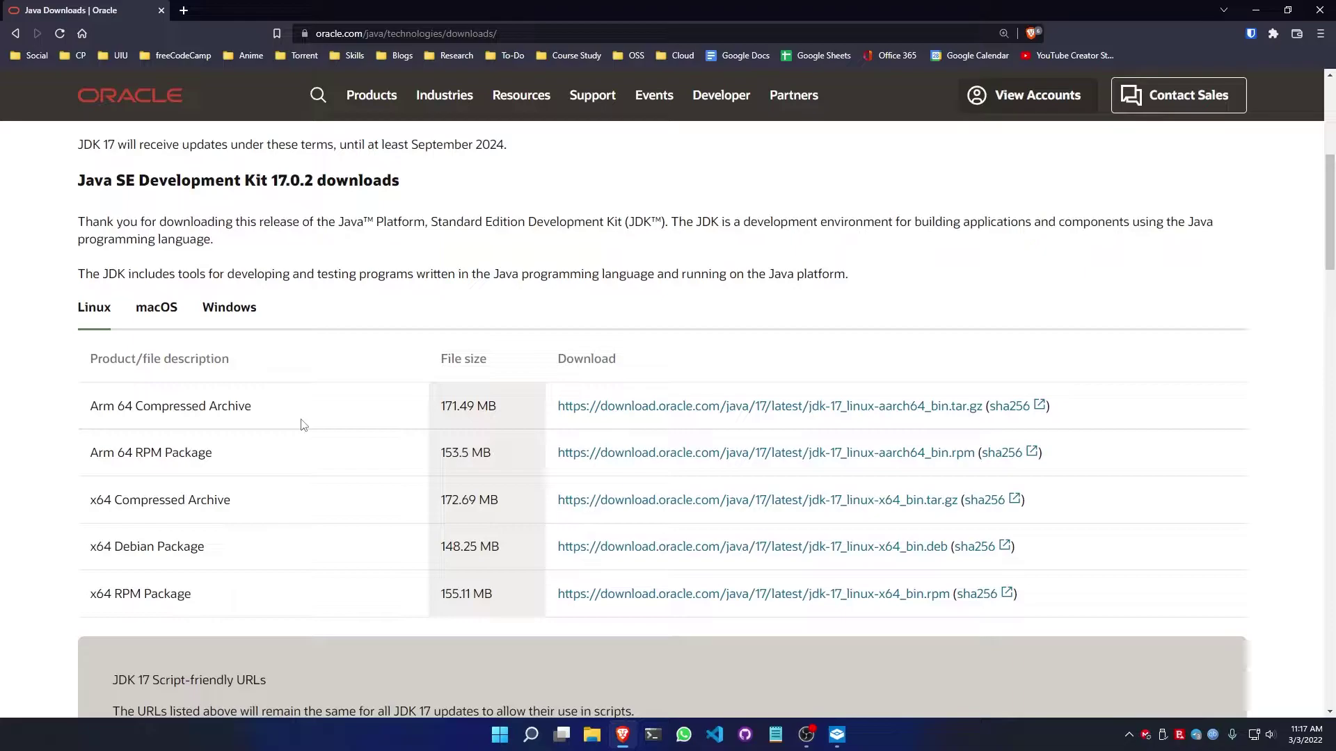
{"action": "left_click", "coordinate": [236, 314]}
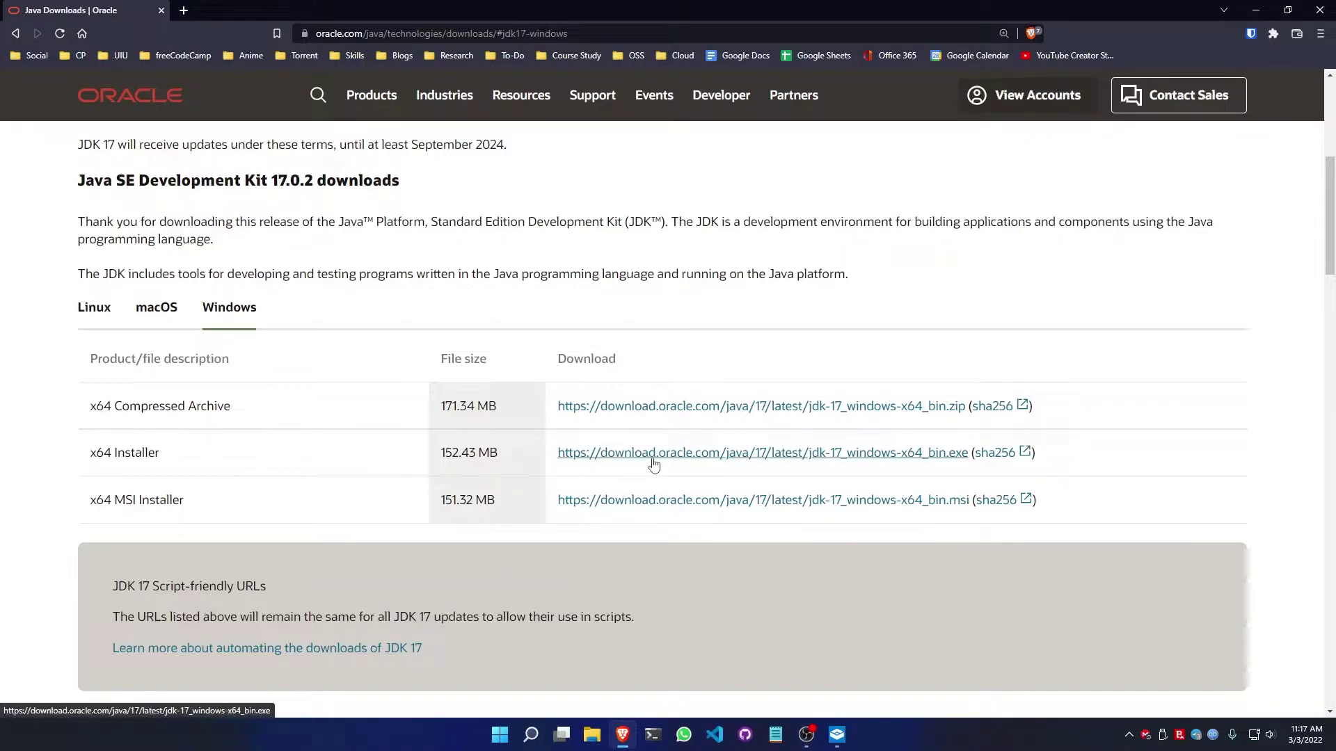
{"action": "left_click_drag", "start_coordinate": [90, 452], "coordinate": [169, 459]}
Step: Download jdk-17_windows-x64_bin.exe from the x64 Installer row and save it to Downloads
{"action": "left_click", "coordinate": [248, 438]}
{"action": "left_click", "coordinate": [750, 456]}
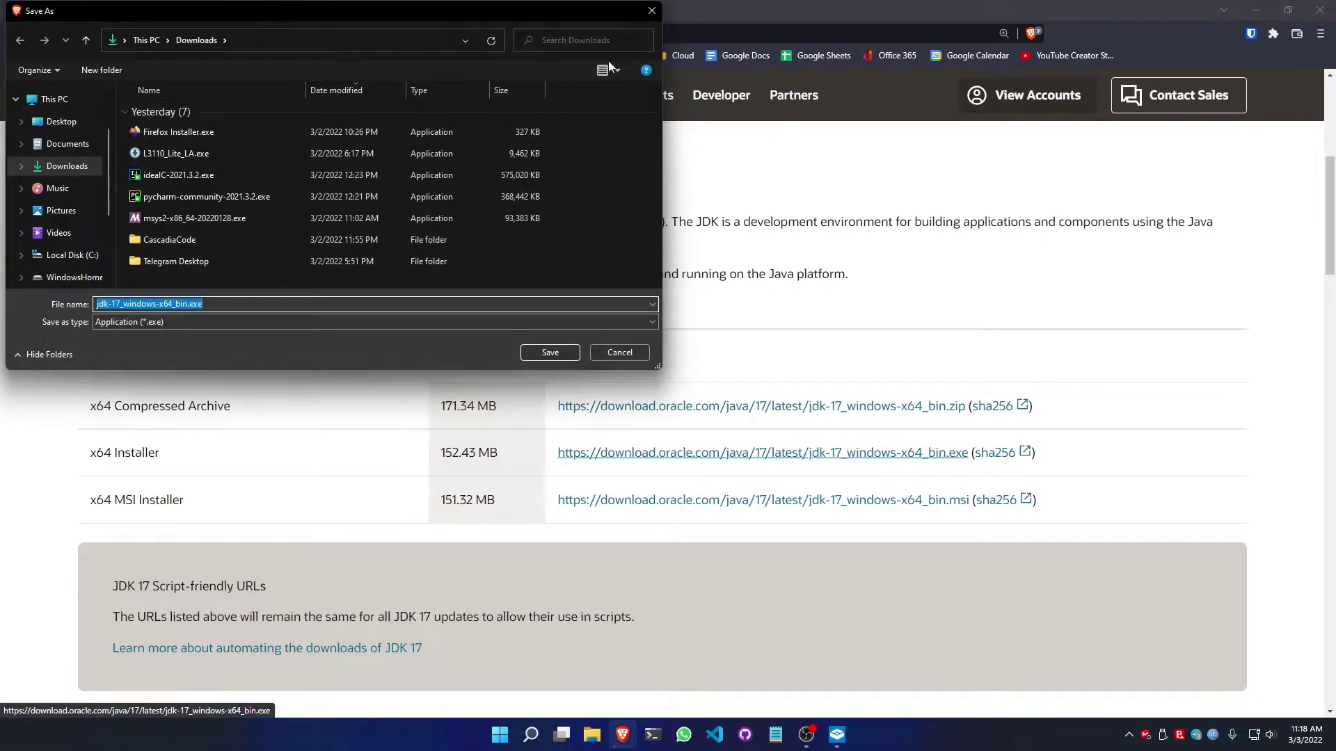
{"action": "left_click", "coordinate": [567, 352]}
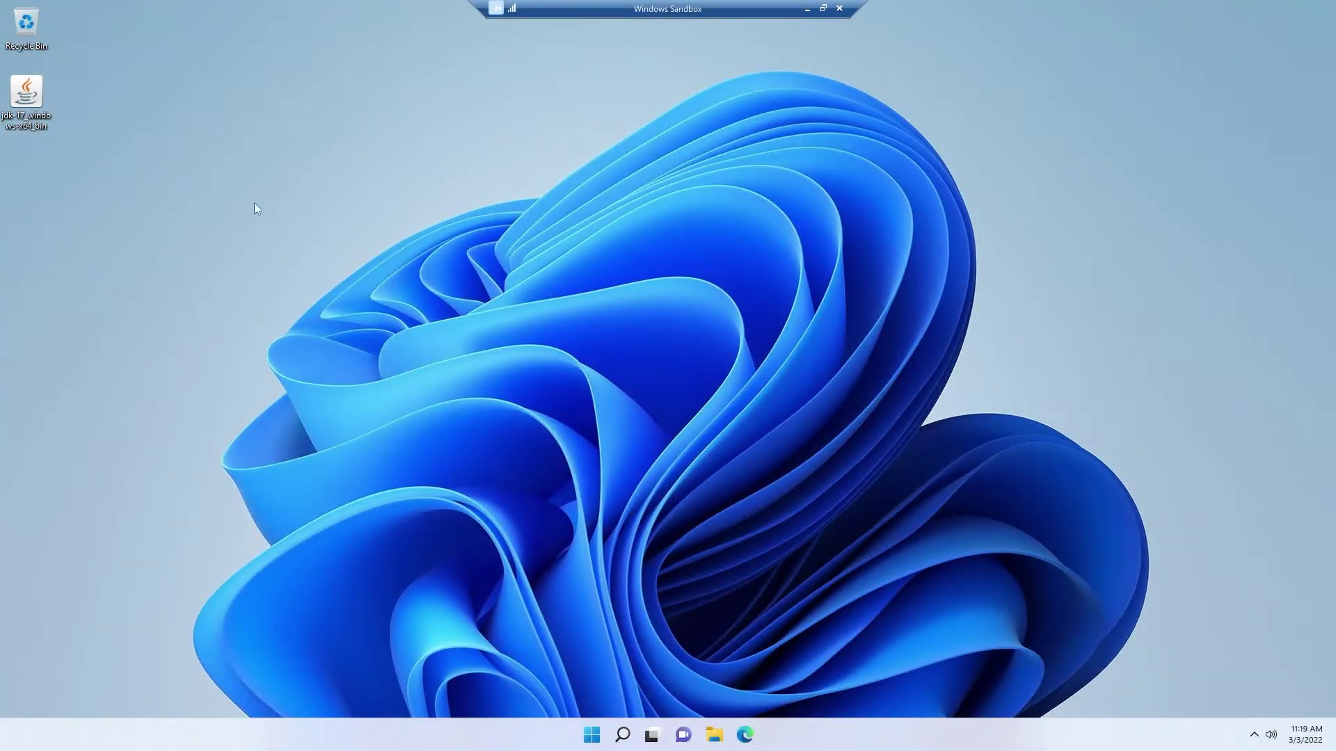
Step: Drag the jdk-17 installer icon lower and right, away from the desktop's top-left corner
{"action": "left_click_drag", "start_coordinate": [210, 127], "coordinate": [124, 148]}
{"action": "left_click_drag", "start_coordinate": [32, 104], "coordinate": [132, 200]}
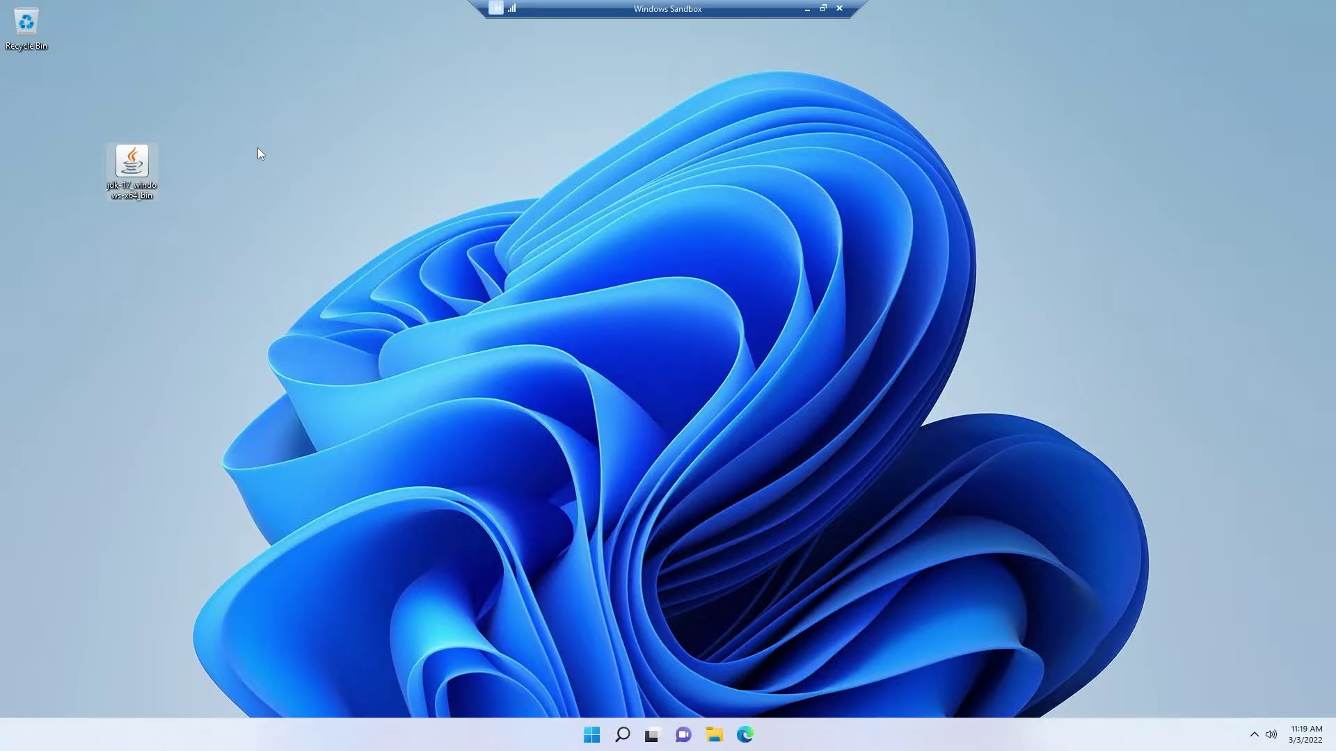
{"action": "left_click", "coordinate": [258, 148]}
Step: Run the JDK 17.0.2 installer with the default destination folder and close it when complete
{"action": "double_click", "coordinate": [137, 170]}
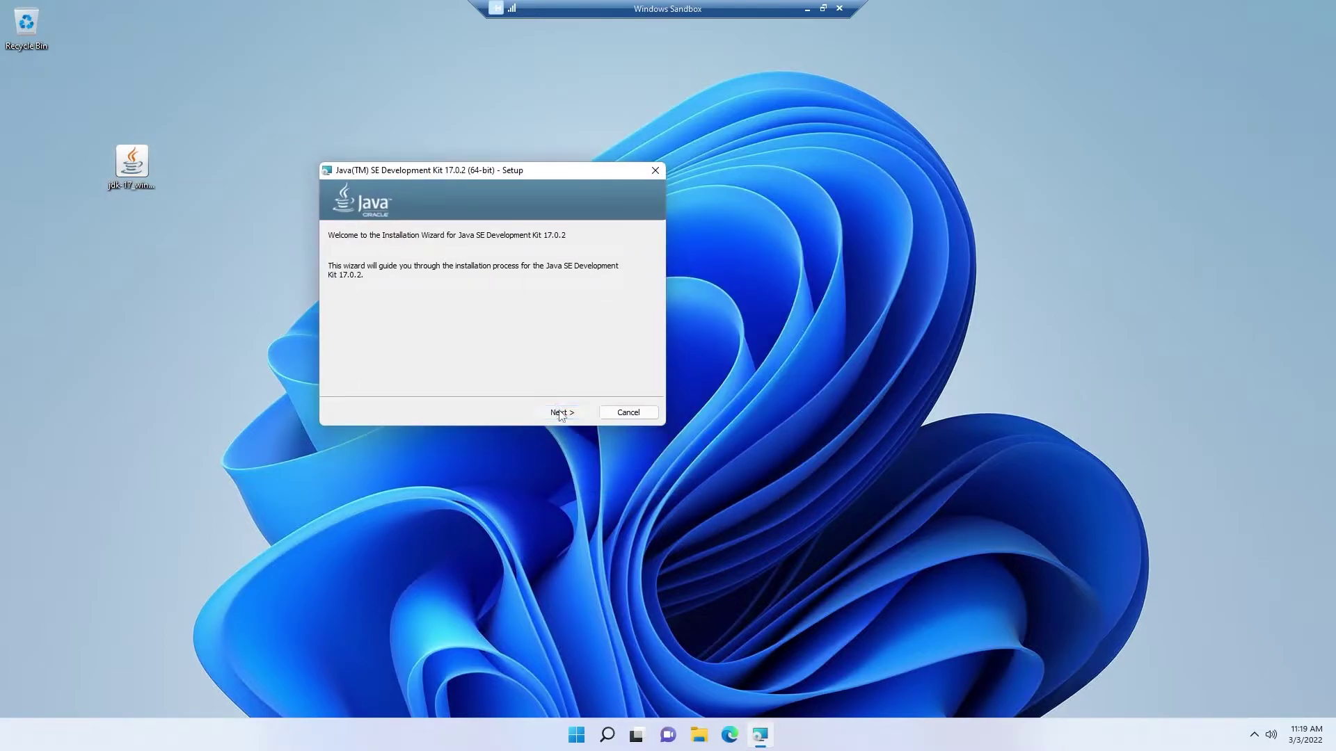
{"action": "left_click", "coordinate": [560, 413]}
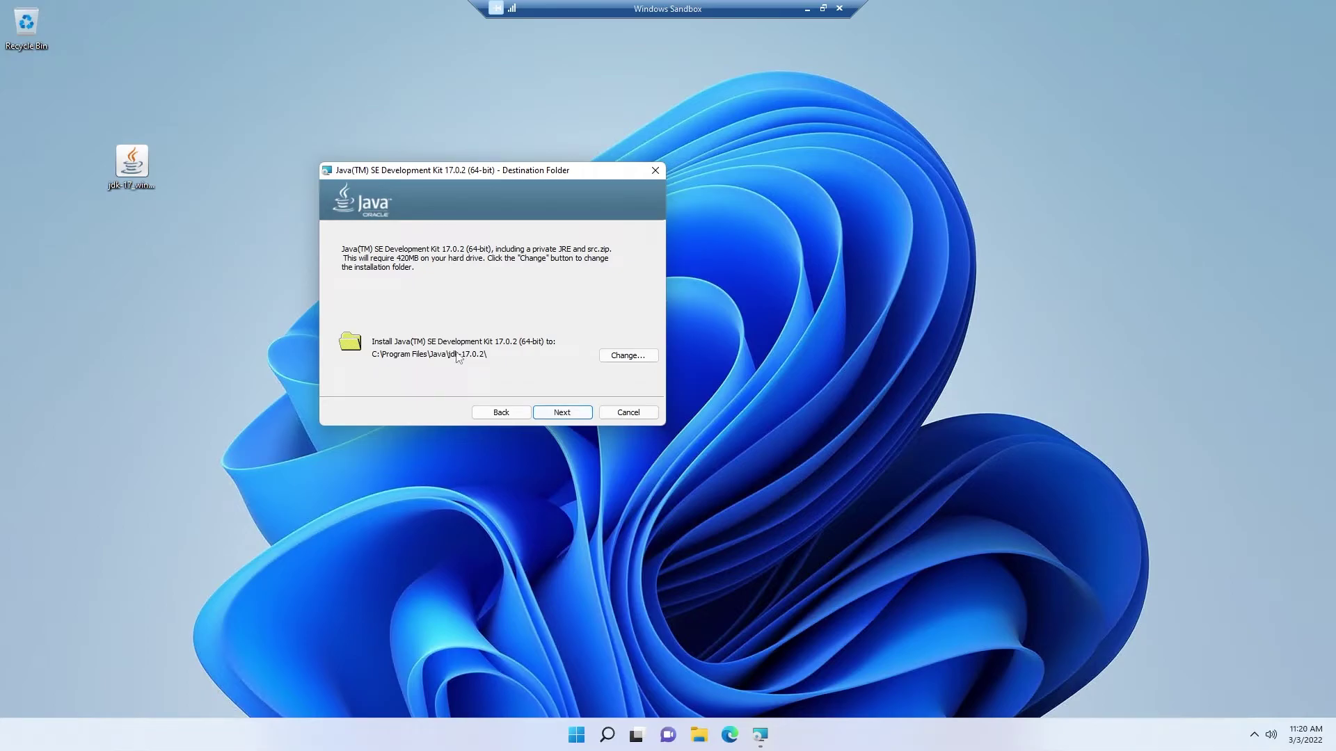
{"action": "left_click", "coordinate": [575, 413]}
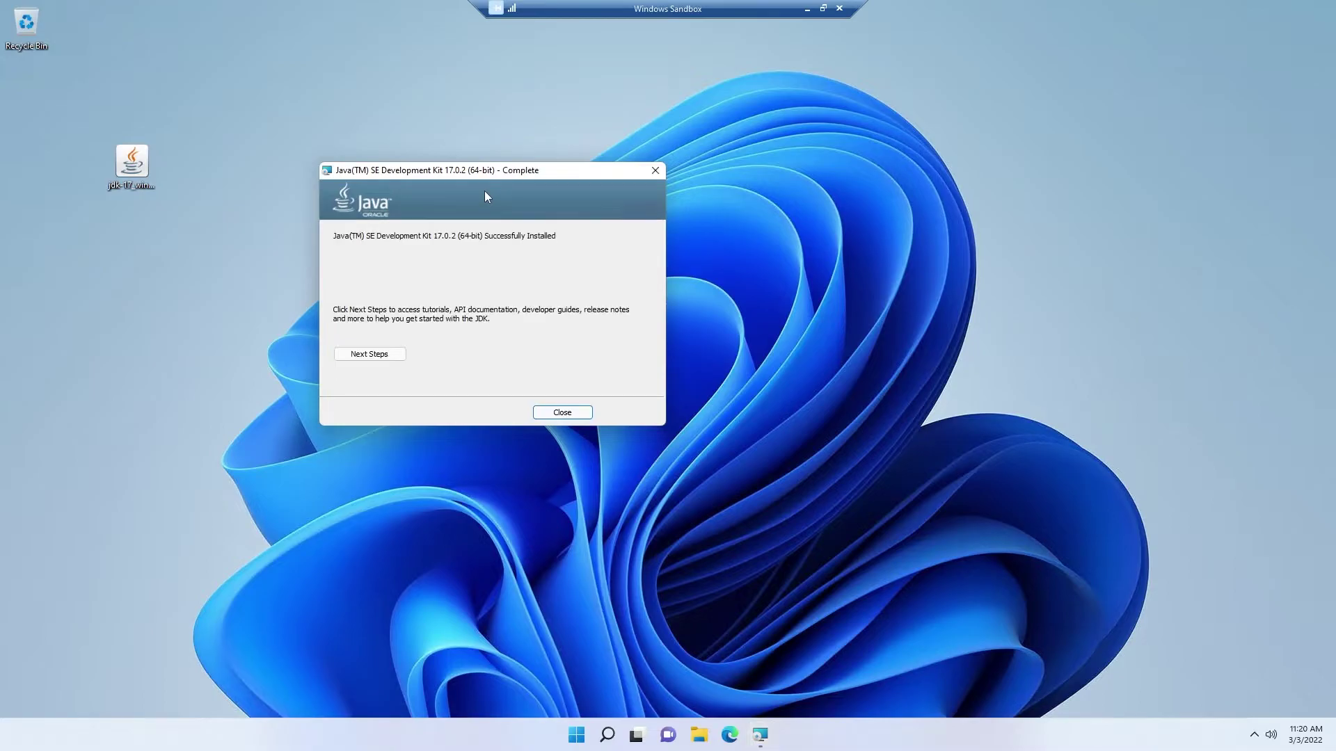
{"action": "left_click", "coordinate": [556, 414]}
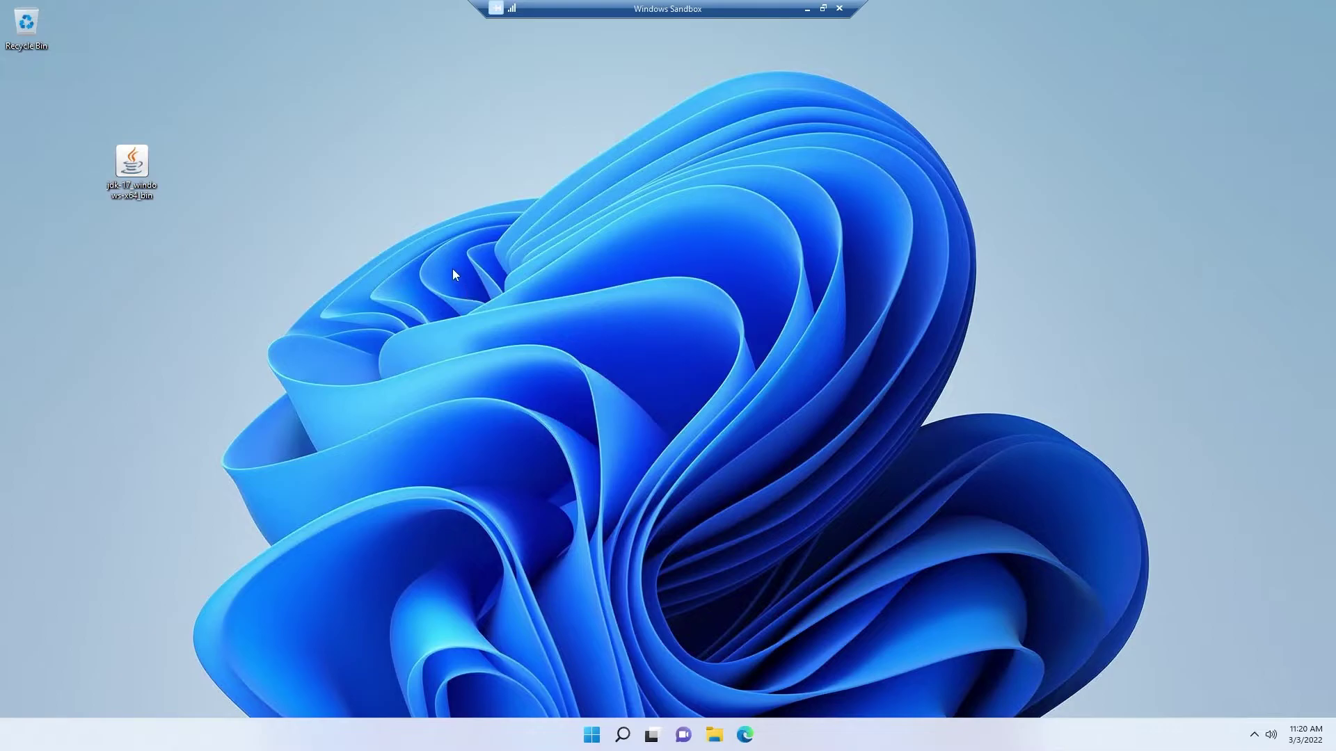
Step: In File Explorer, browse to C:\Program Files\Java\jdk-17.0.2
{"action": "left_click", "coordinate": [713, 735]}
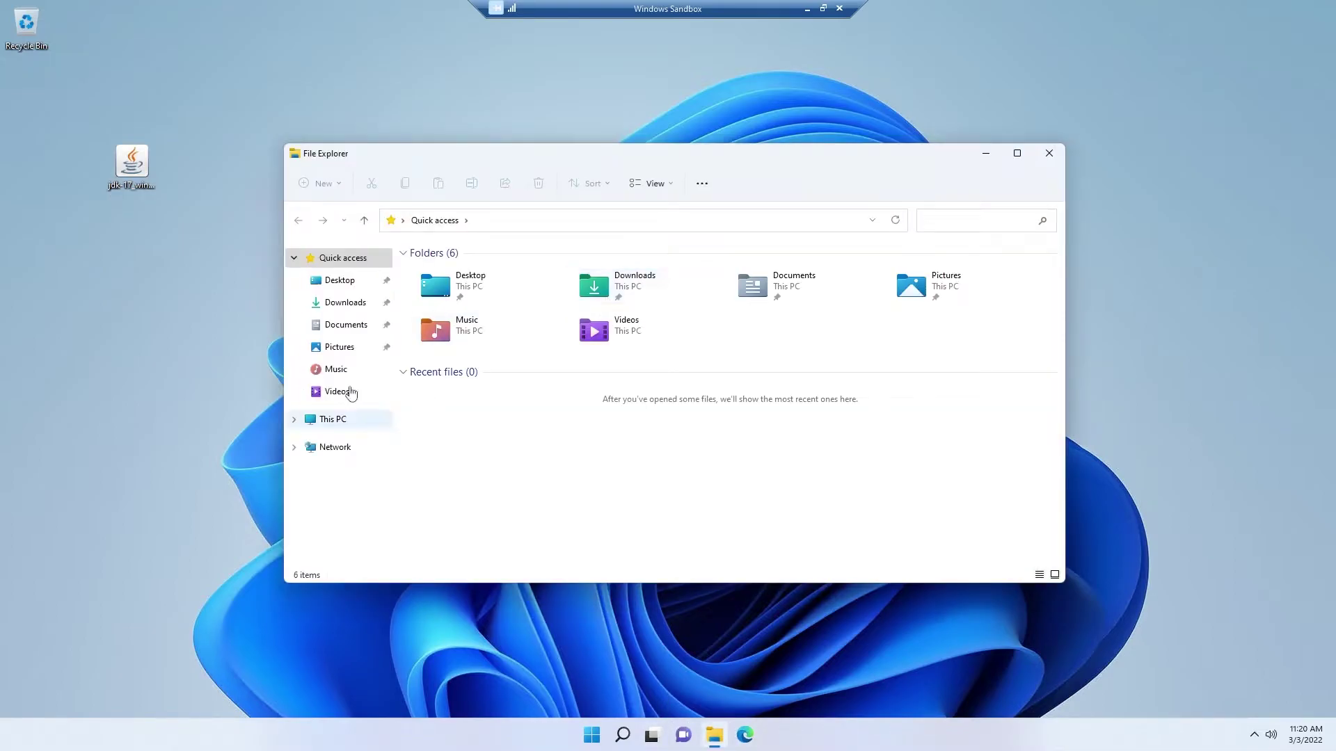
{"action": "left_click", "coordinate": [293, 257]}
{"action": "left_click", "coordinate": [294, 285]}
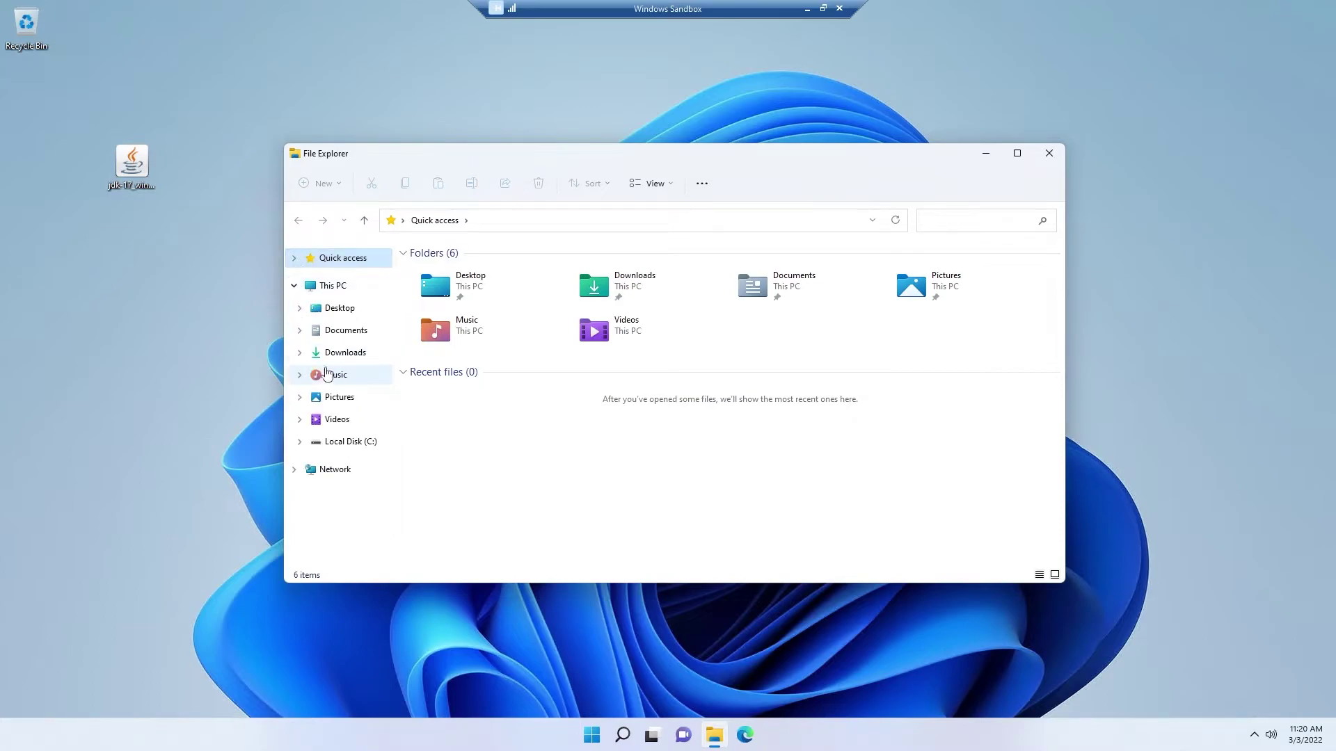
{"action": "left_click", "coordinate": [357, 443]}
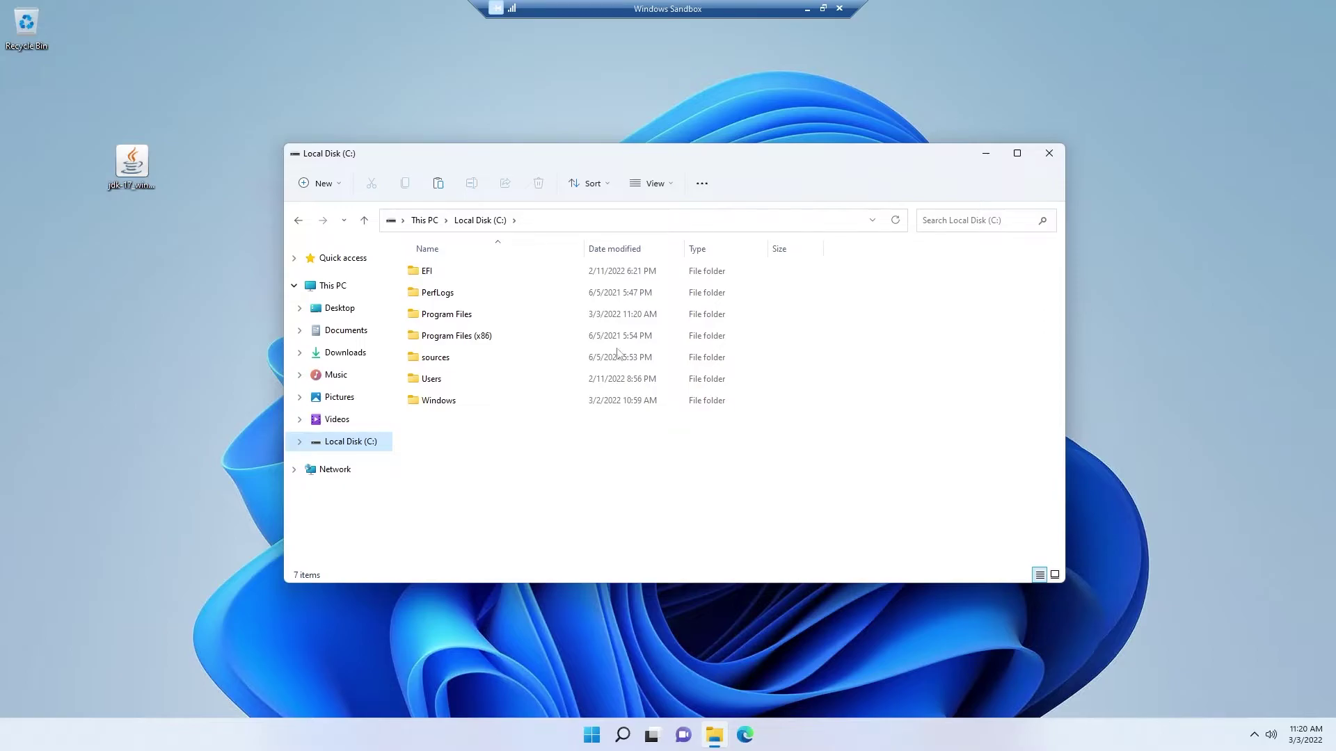
{"action": "double_click", "coordinate": [502, 314]}
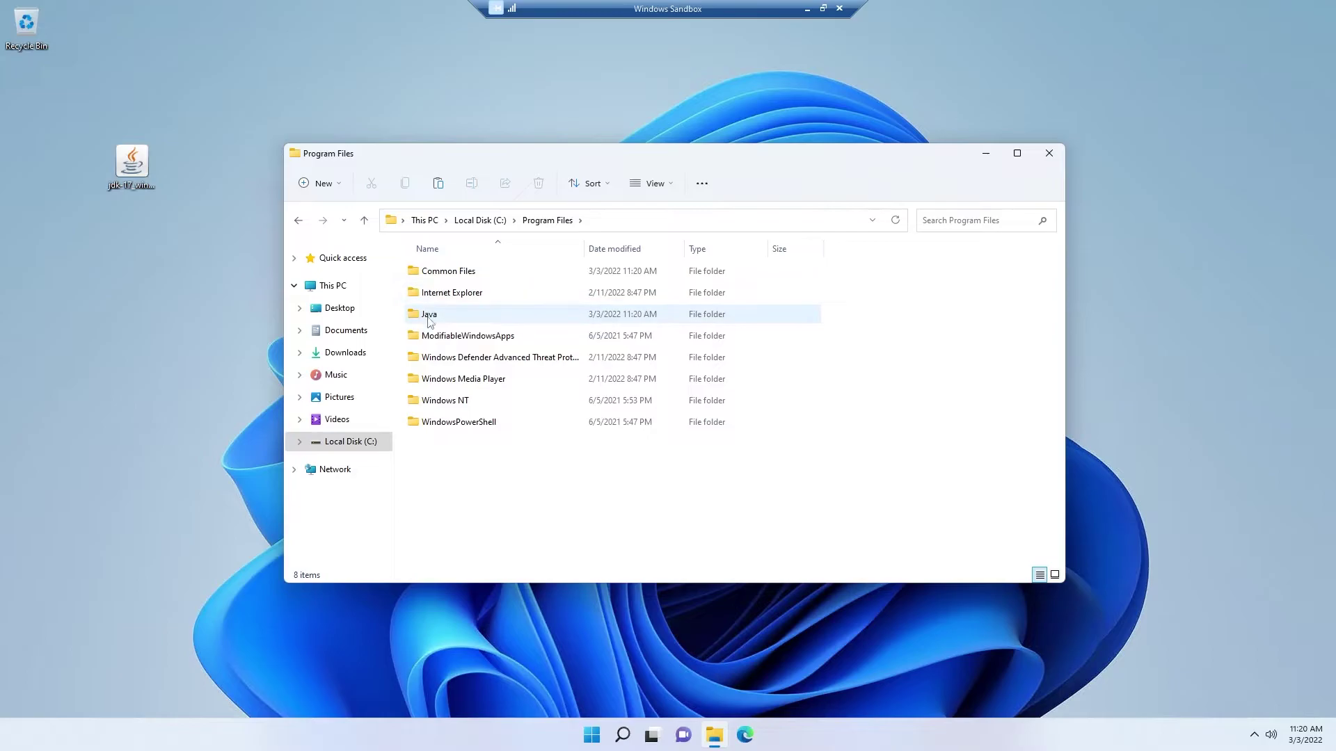
{"action": "left_click", "coordinate": [510, 314]}
{"action": "double_click", "coordinate": [513, 315]}
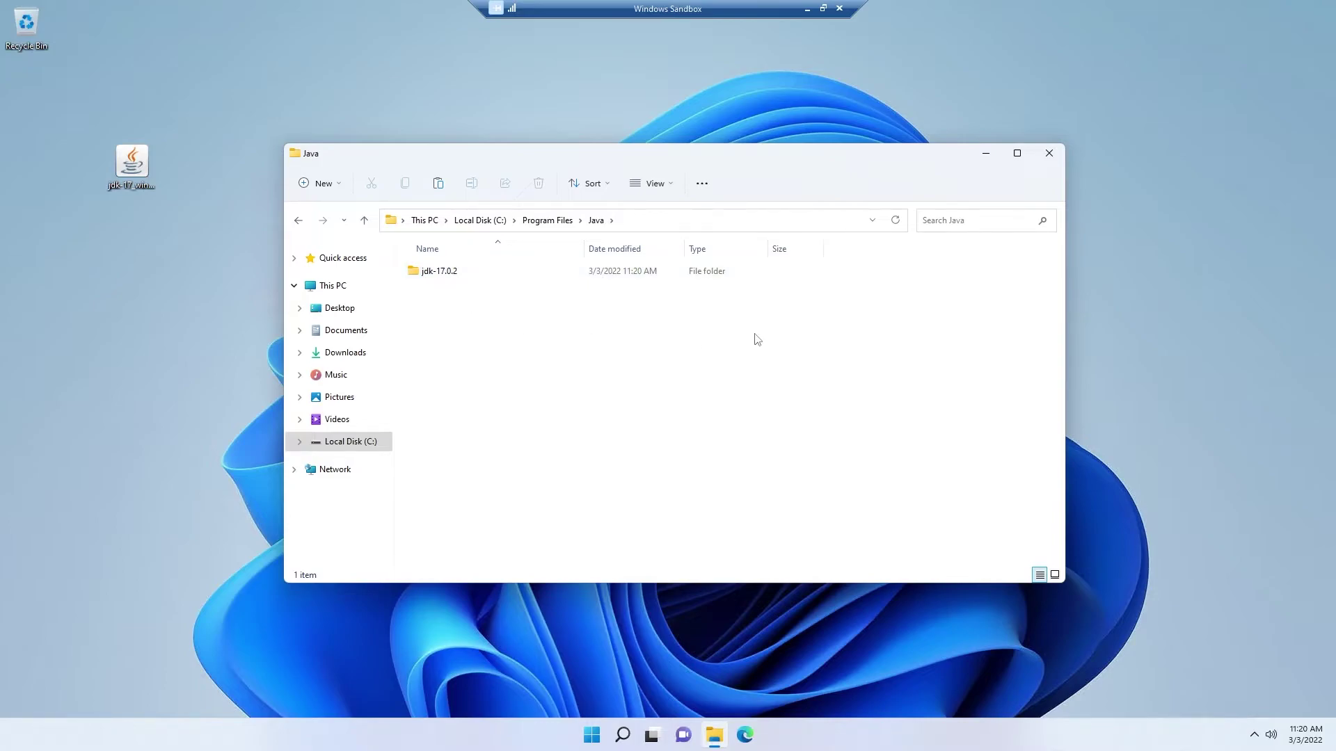
{"action": "left_click_drag", "start_coordinate": [754, 334], "coordinate": [459, 292]}
{"action": "left_click", "coordinate": [512, 337]}
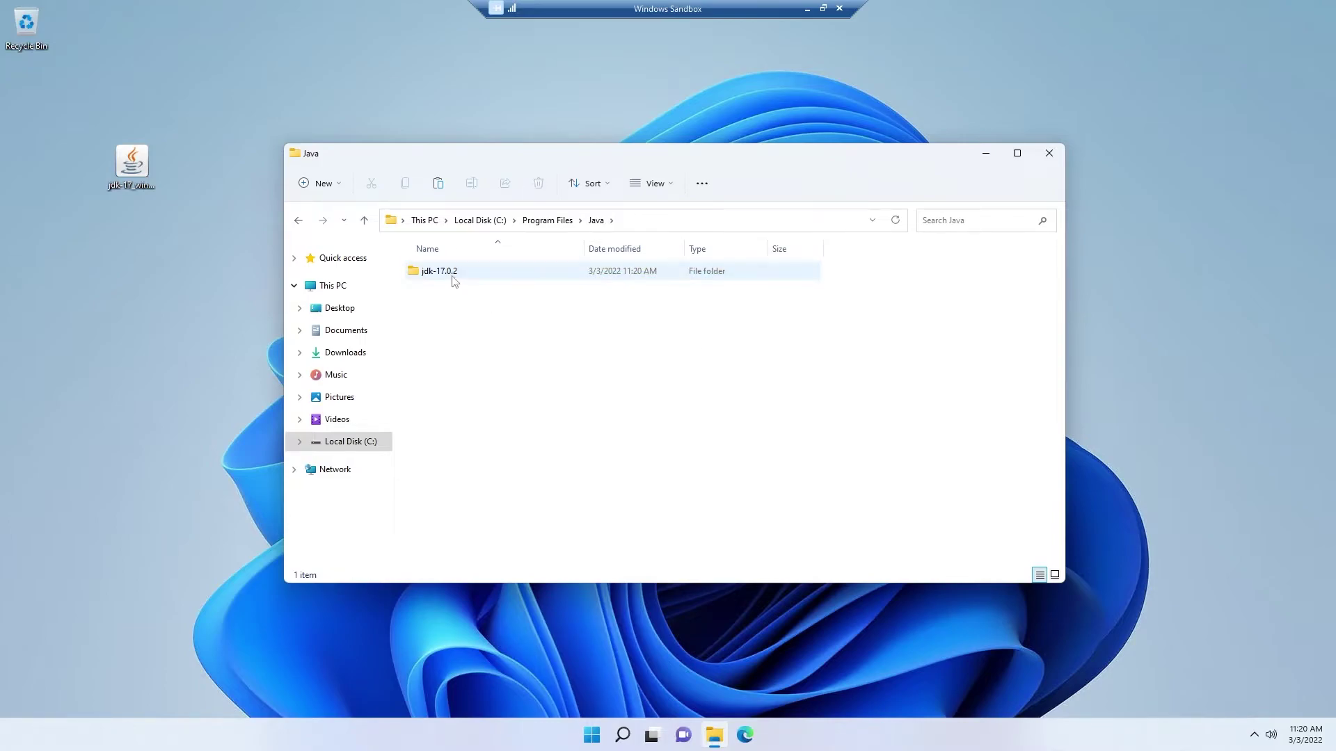
{"action": "mouse_move", "coordinate": [496, 281]}
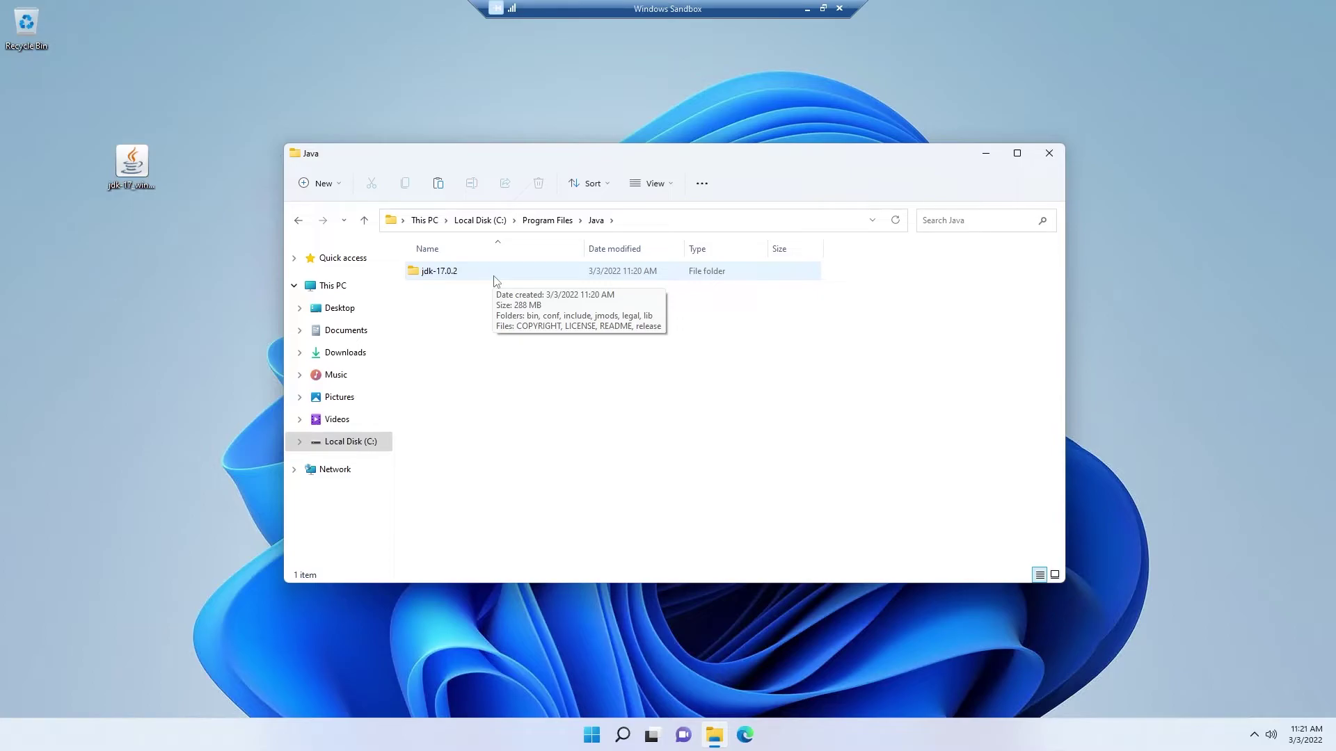
{"action": "left_click", "coordinate": [496, 281]}
{"action": "double_click", "coordinate": [496, 280]}
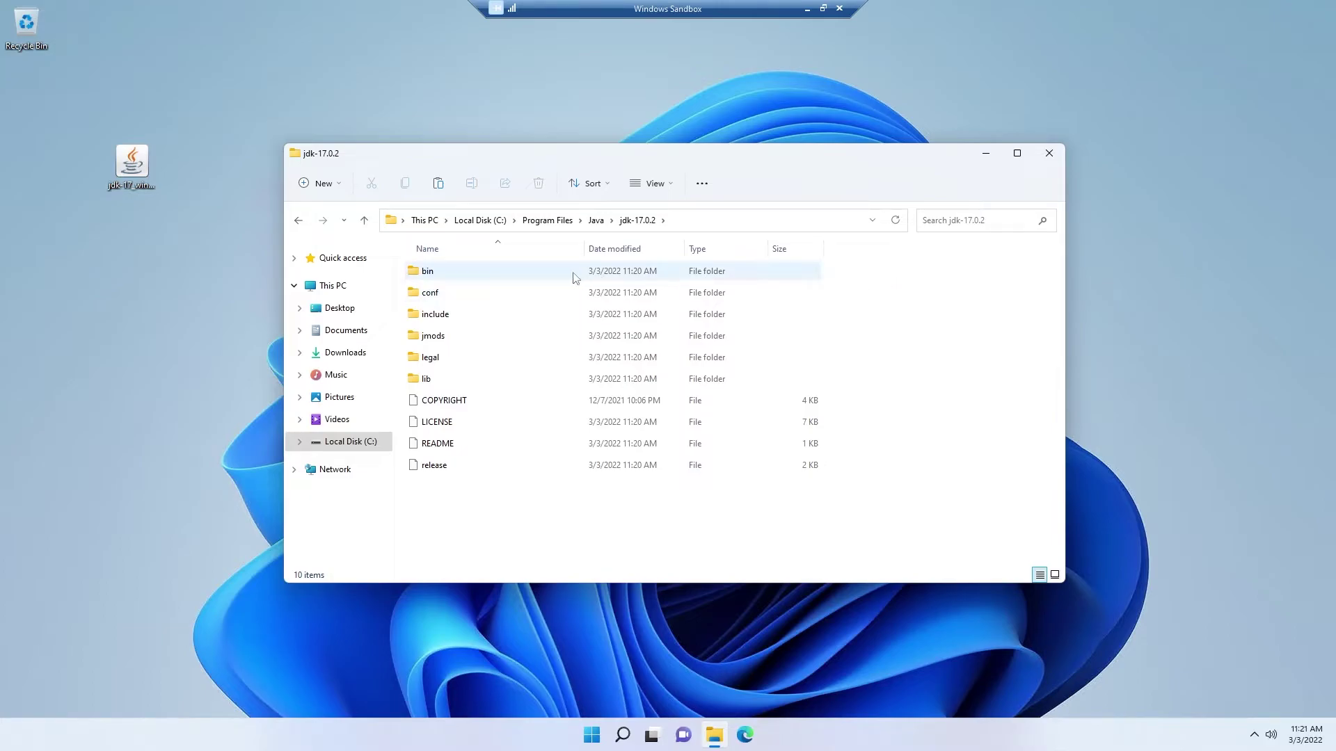
Step: Open the bin folder and copy its path C:\Program Files\Java\jdk-17.0.2\bin
{"action": "double_click", "coordinate": [457, 279]}
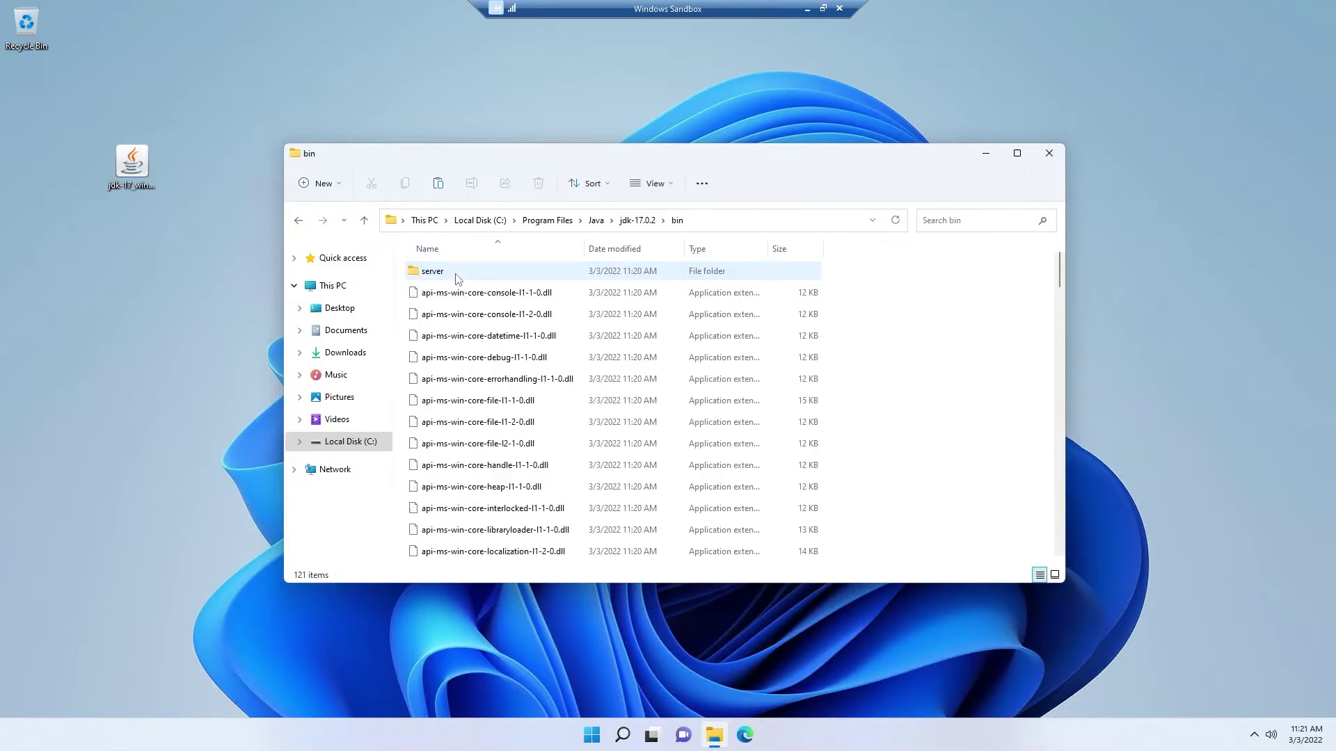
{"action": "left_click", "coordinate": [723, 222]}
{"action": "right_click", "coordinate": [682, 227]}
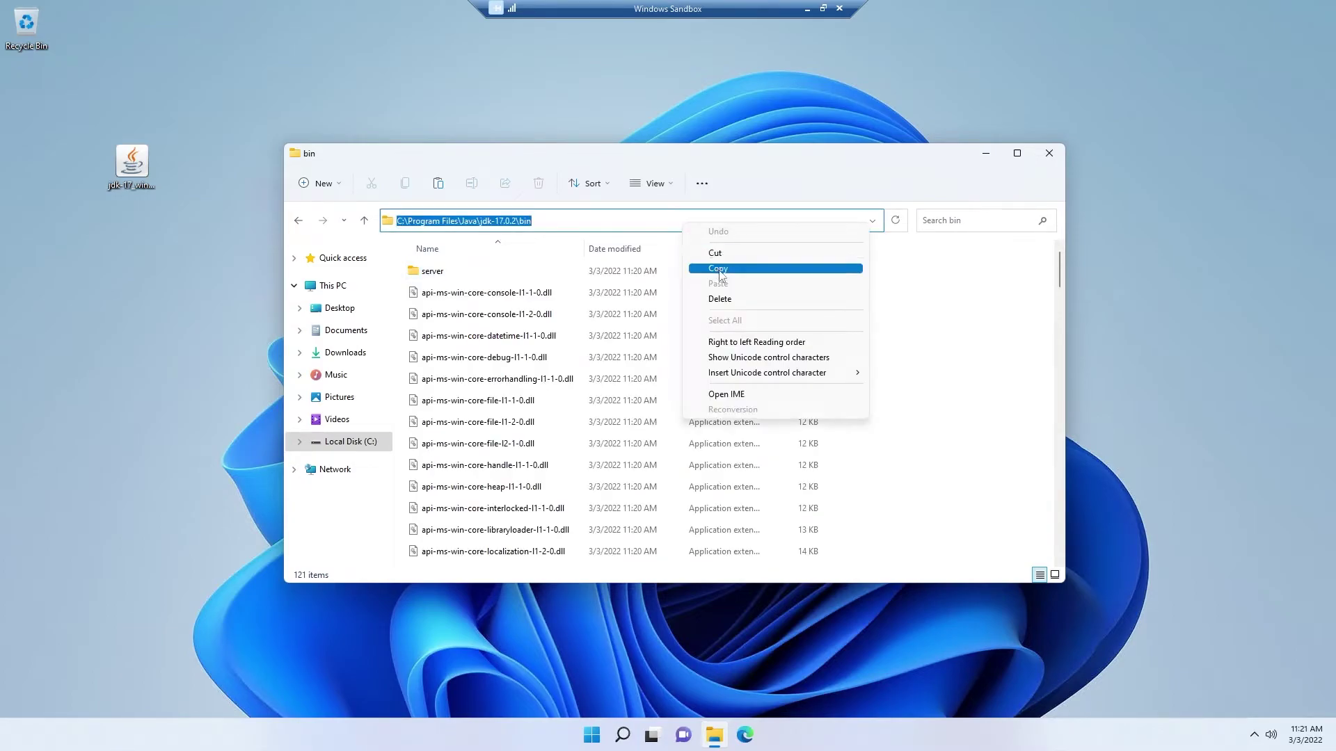
{"action": "left_click", "coordinate": [719, 269]}
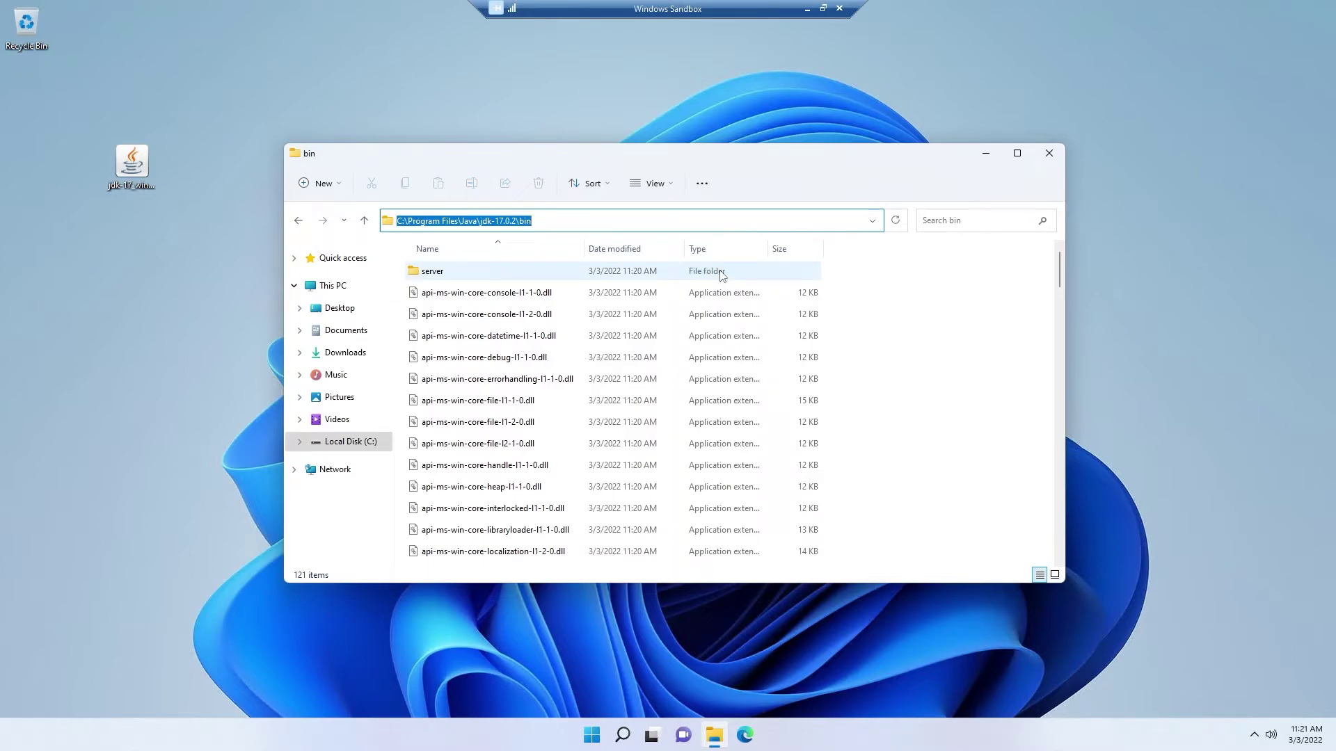
Step: Close the bin folder window and open Control Panel's System and Security page
{"action": "left_click", "coordinate": [1055, 159]}
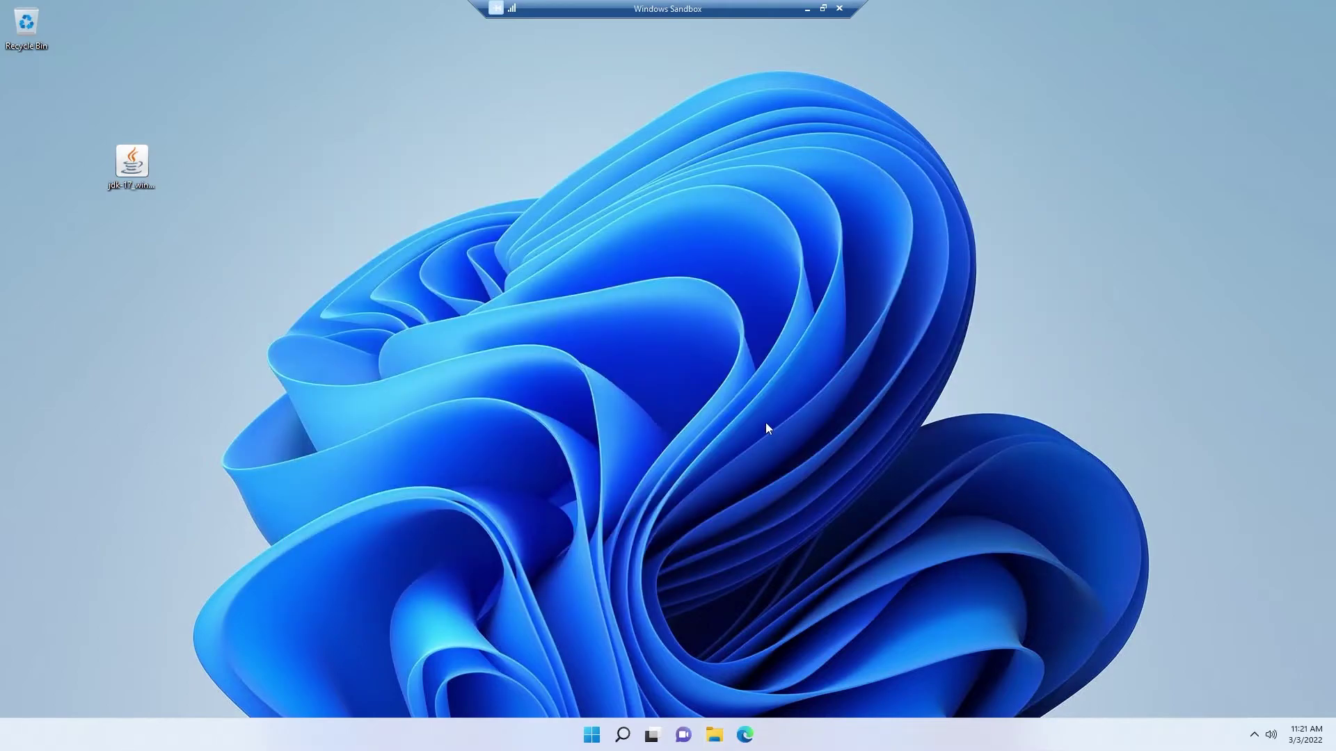
{"action": "left_click", "coordinate": [590, 739]}
{"action": "type", "text": "control Panel"}
{"action": "key", "text": "Return"}
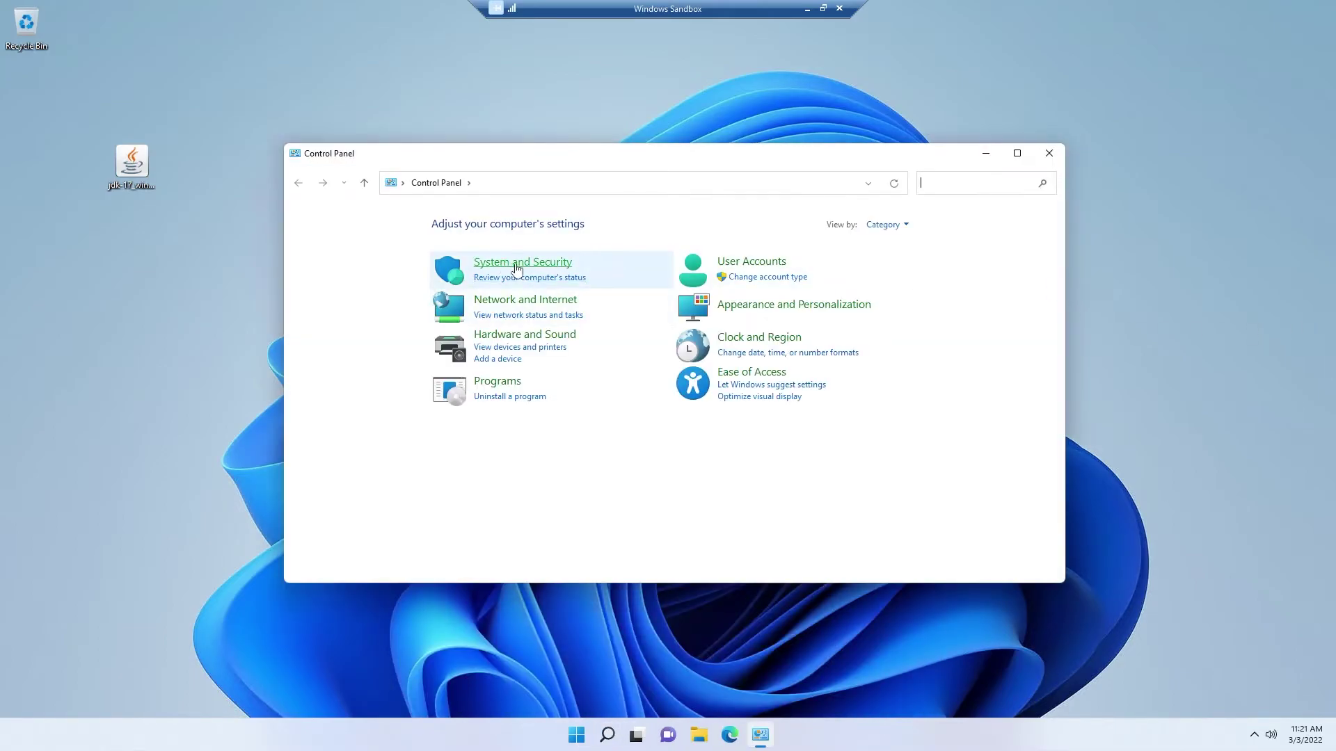
{"action": "left_click", "coordinate": [520, 264]}
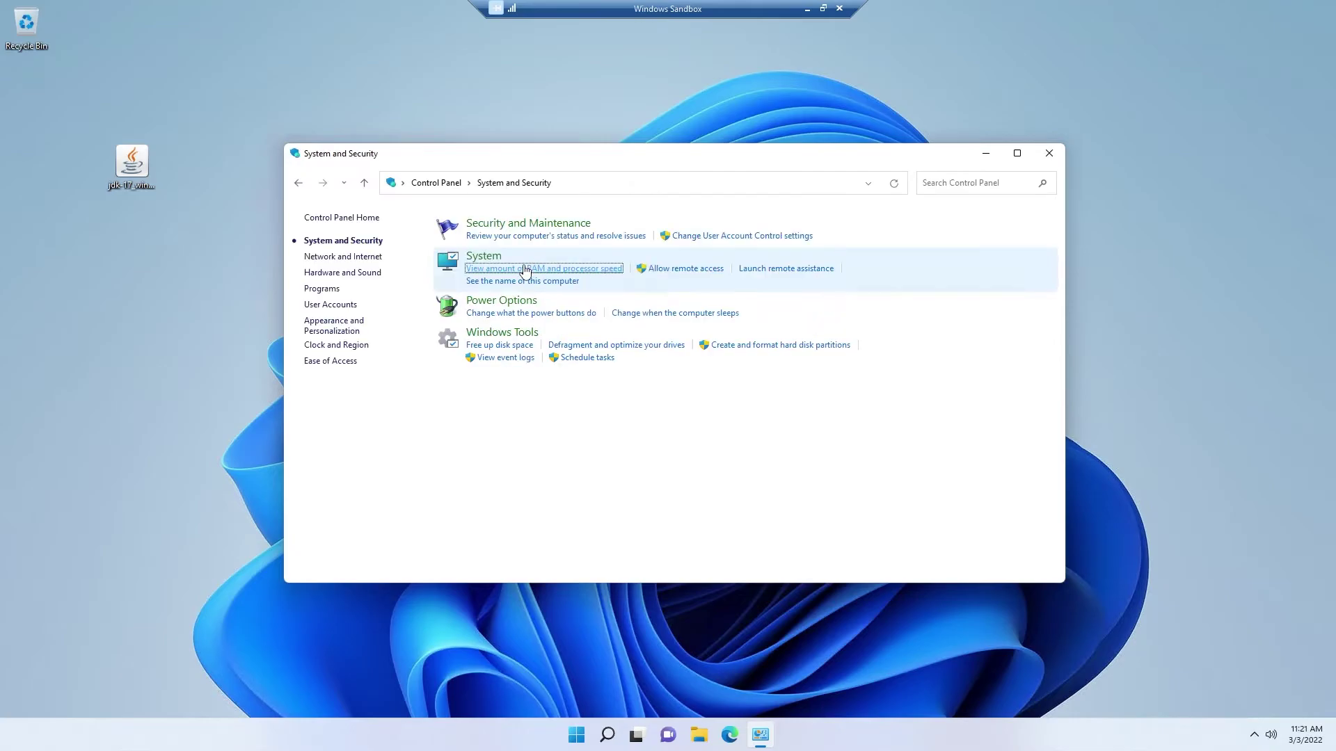
Step: Open System and Advanced system settings, then close System Properties and the Settings window
{"action": "left_click", "coordinate": [483, 259]}
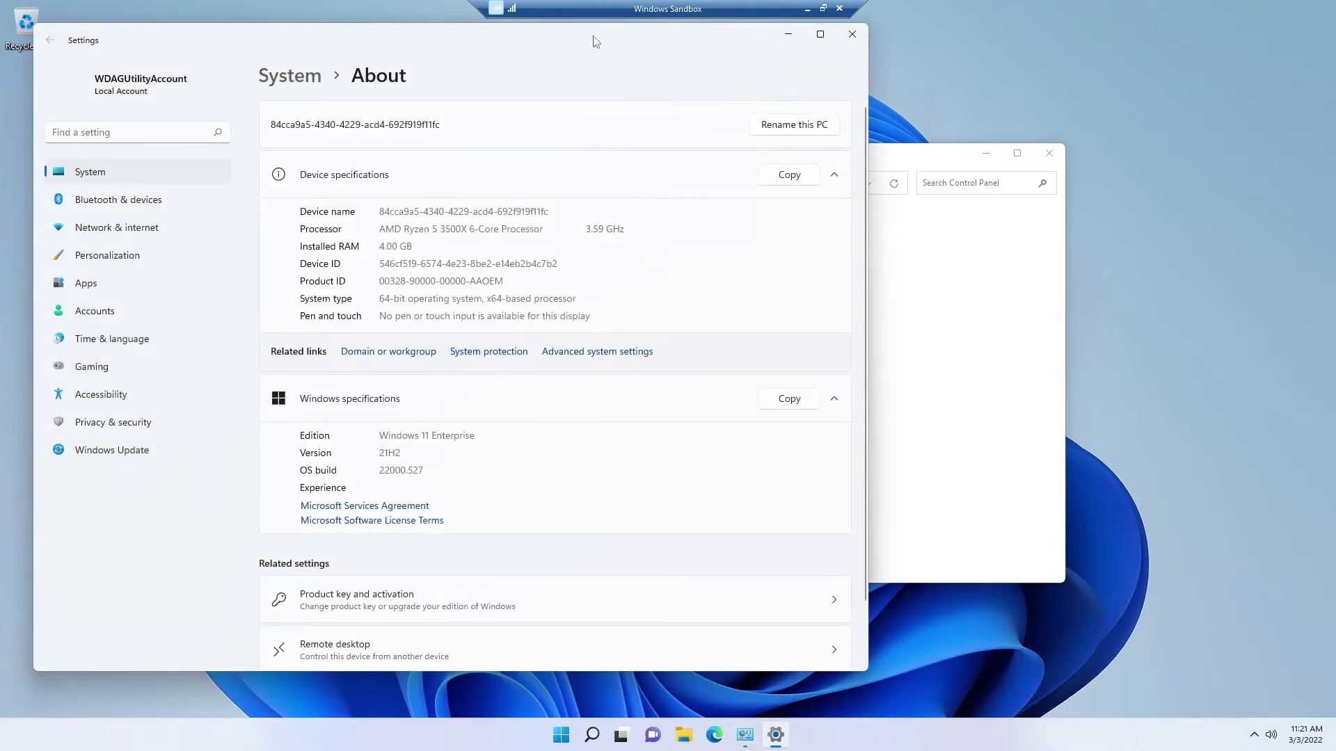
{"action": "left_click_drag", "start_coordinate": [595, 42], "coordinate": [644, 45]}
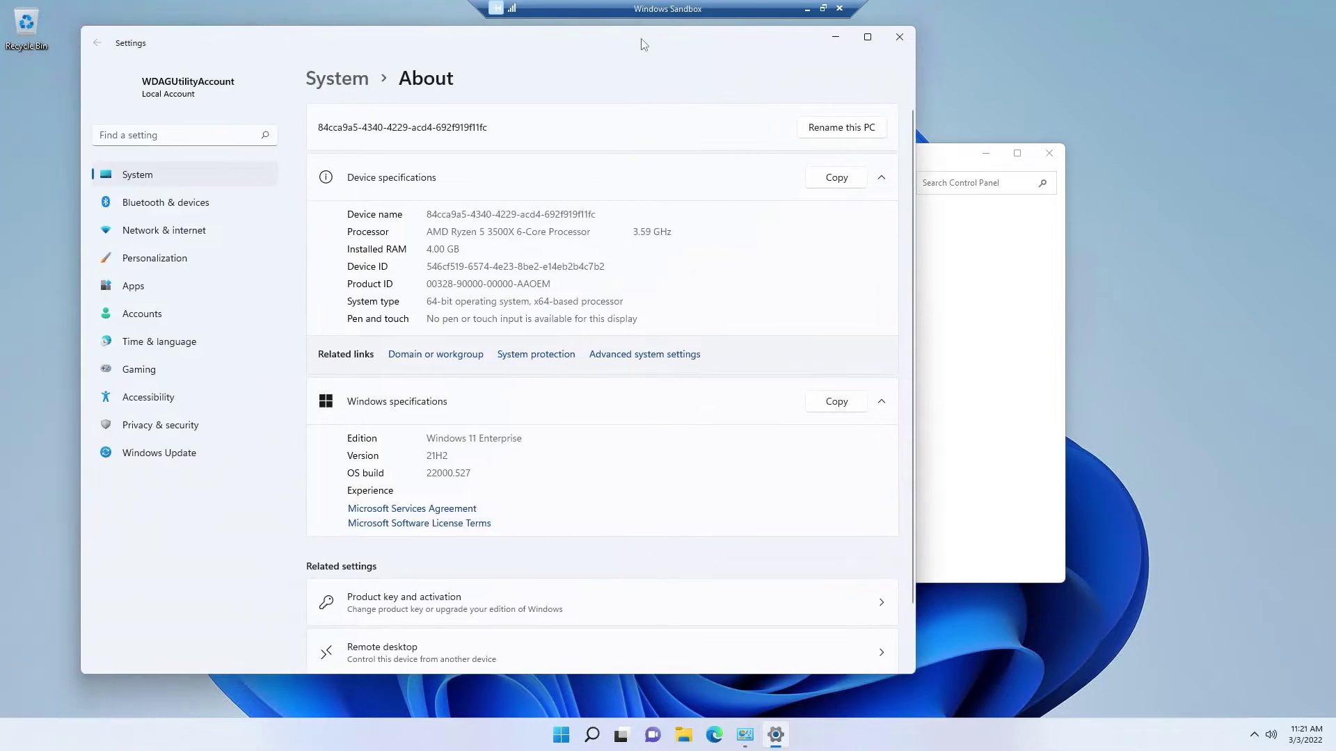
{"action": "left_click", "coordinate": [656, 356]}
{"action": "left_click_drag", "start_coordinate": [152, 36], "coordinate": [512, 109]}
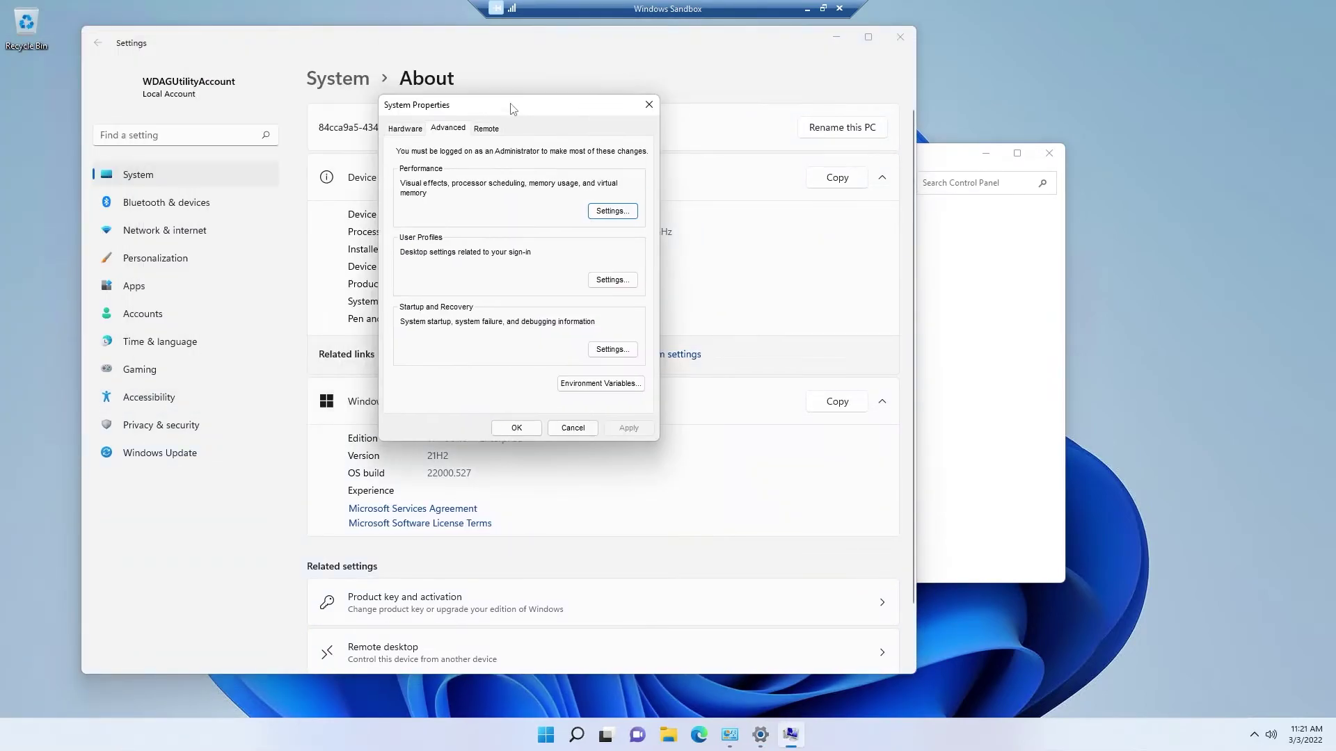
{"action": "left_click", "coordinate": [650, 106]}
{"action": "left_click", "coordinate": [902, 35]}
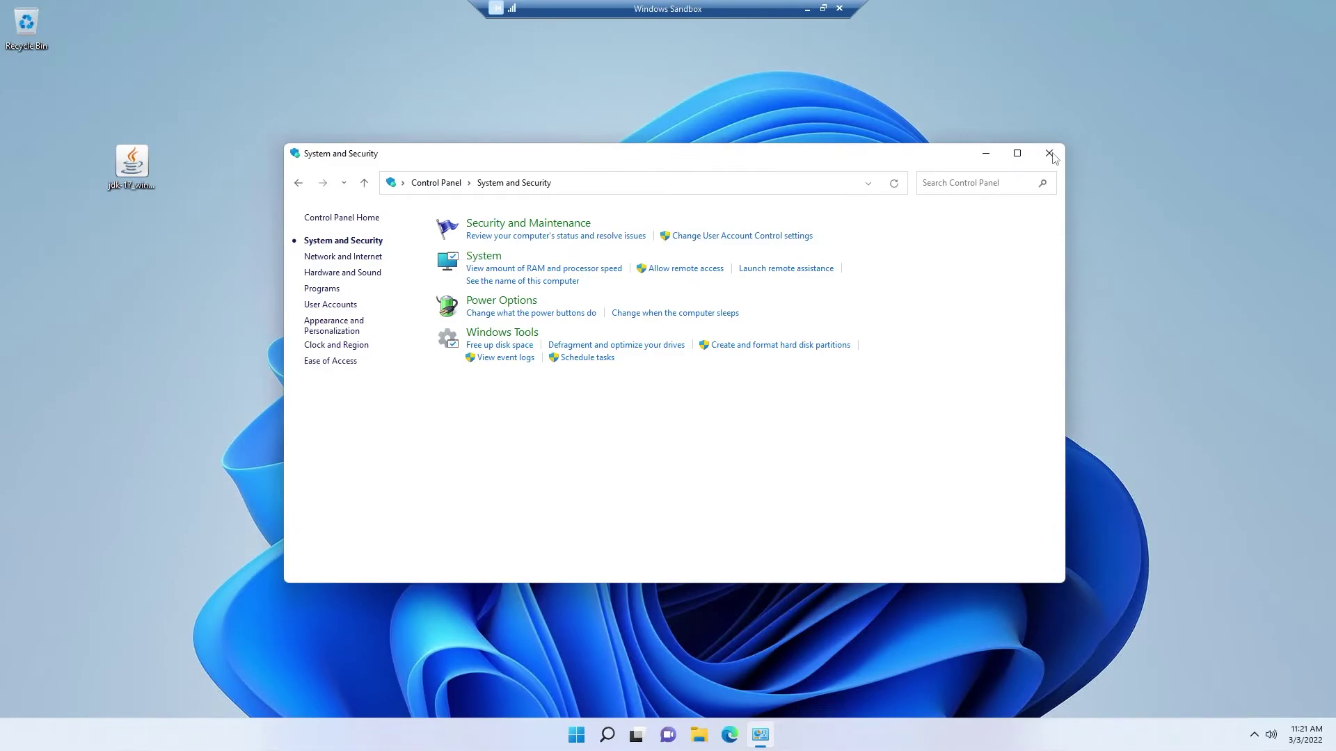
Step: Close Control Panel and open Environment Variables via an 'advanced system settings' search
{"action": "left_click", "coordinate": [1052, 155]}
{"action": "key", "text": "super"}
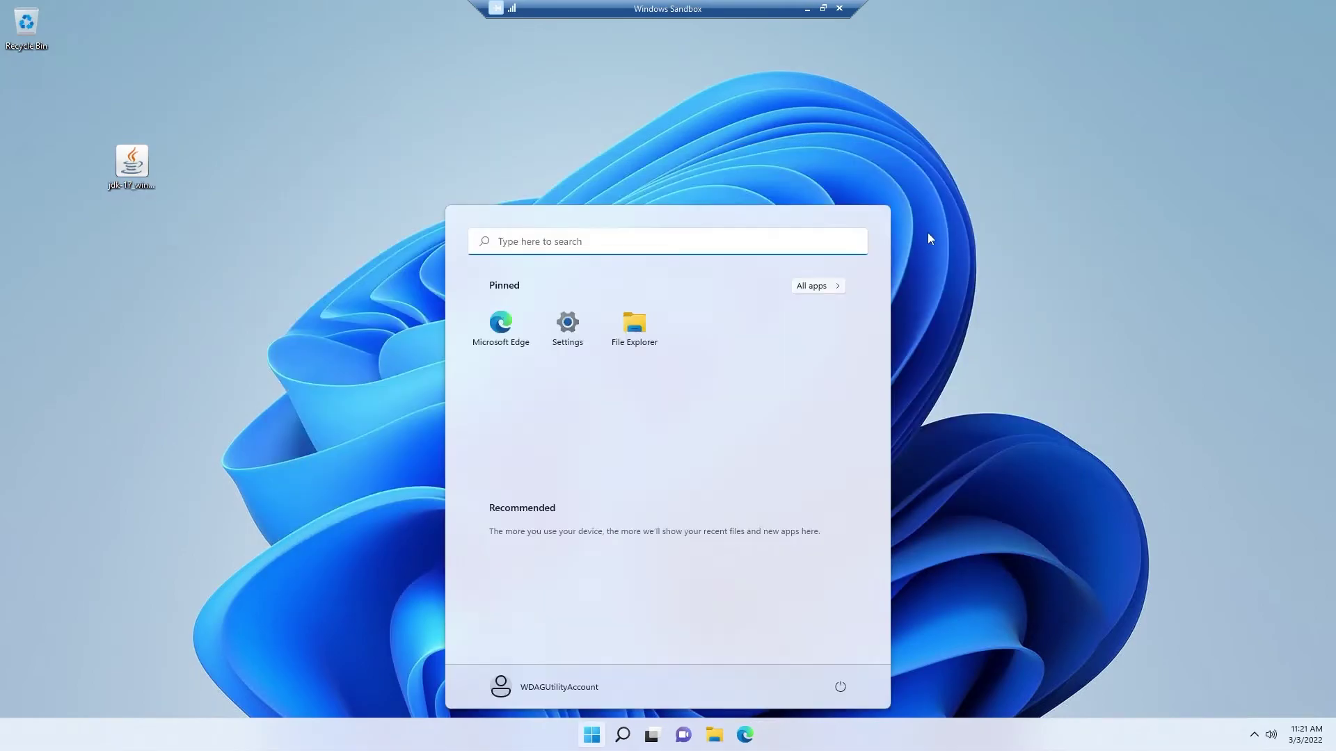
{"action": "type", "text": "advanced sys"}
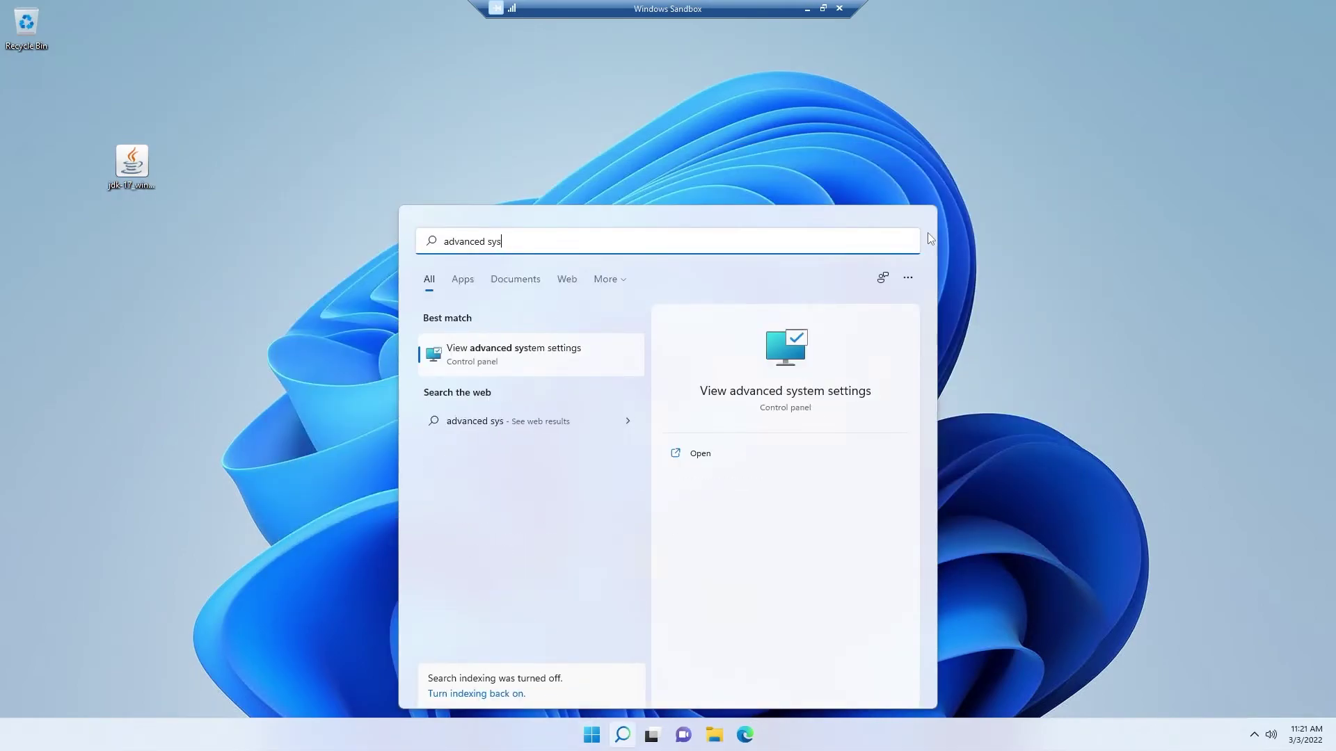
{"action": "type", "text": "tem settings"}
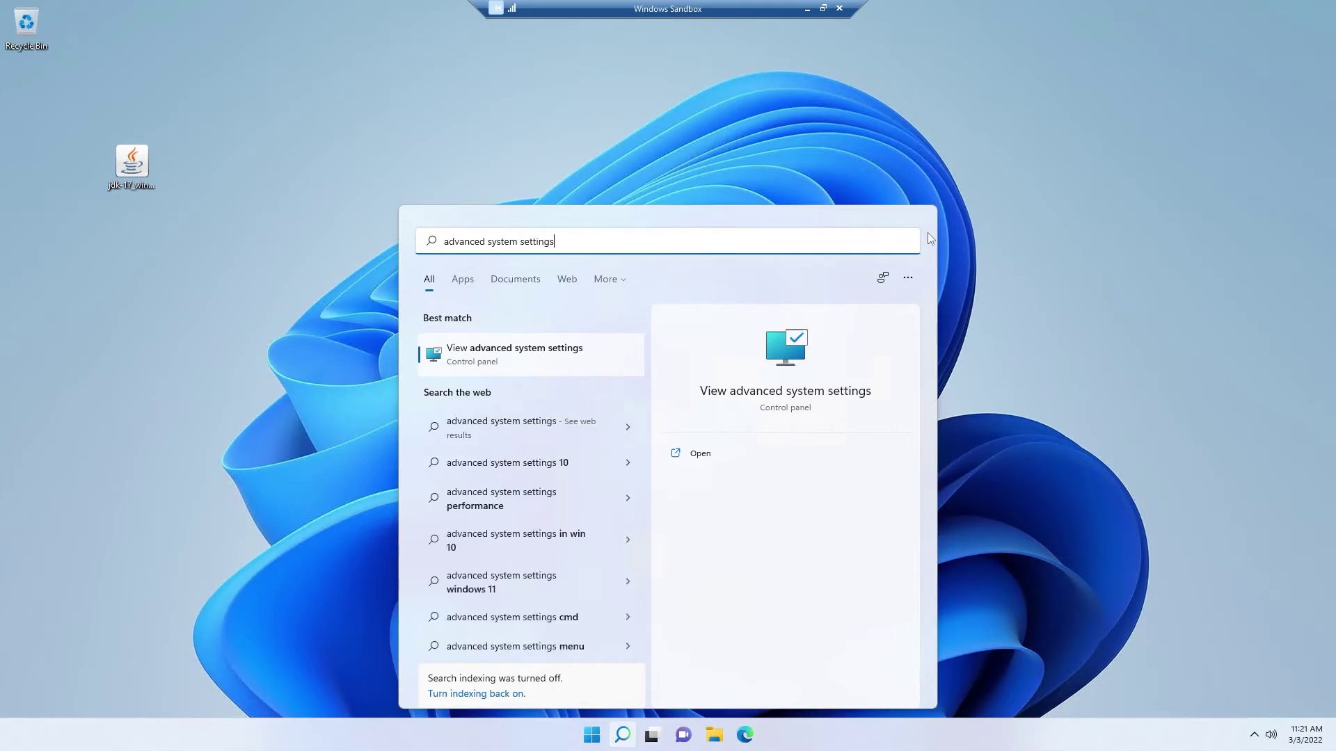
{"action": "left_click", "coordinate": [500, 352]}
{"action": "left_click_drag", "start_coordinate": [170, 70], "coordinate": [456, 136]}
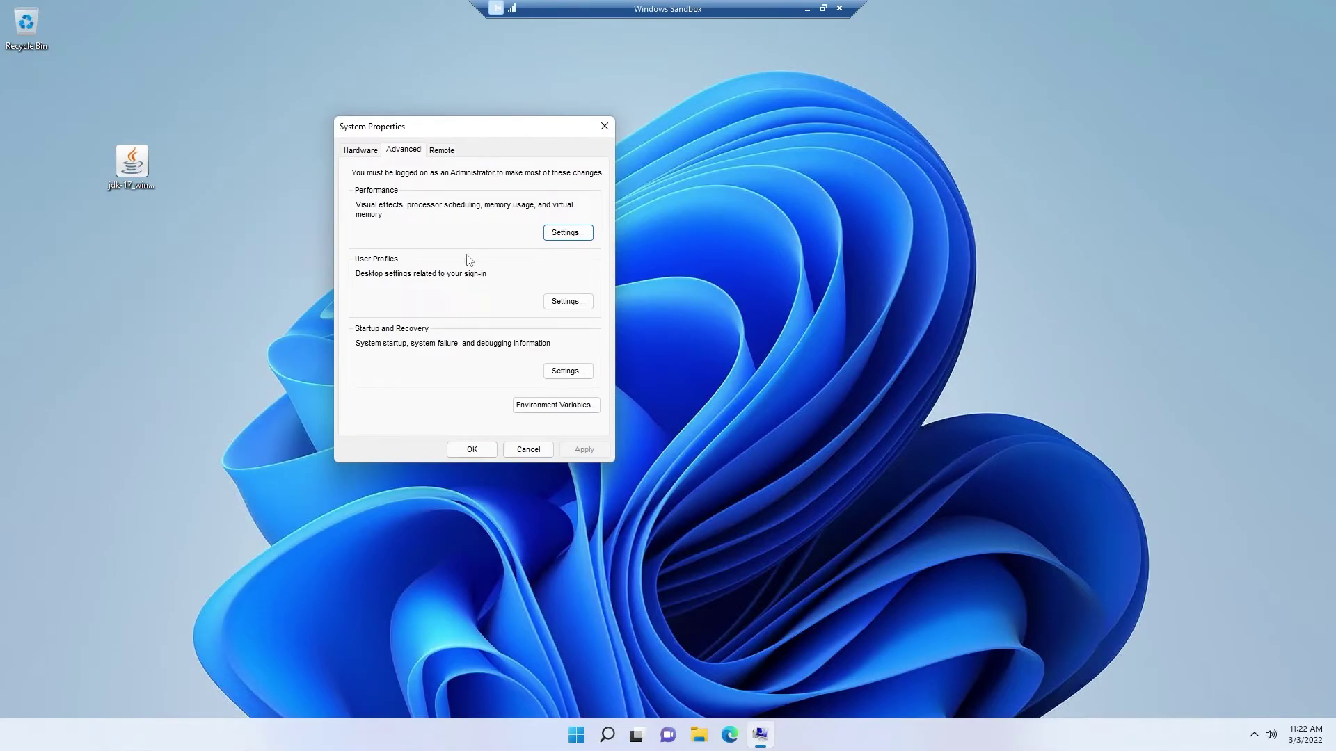
{"action": "left_click", "coordinate": [557, 406]}
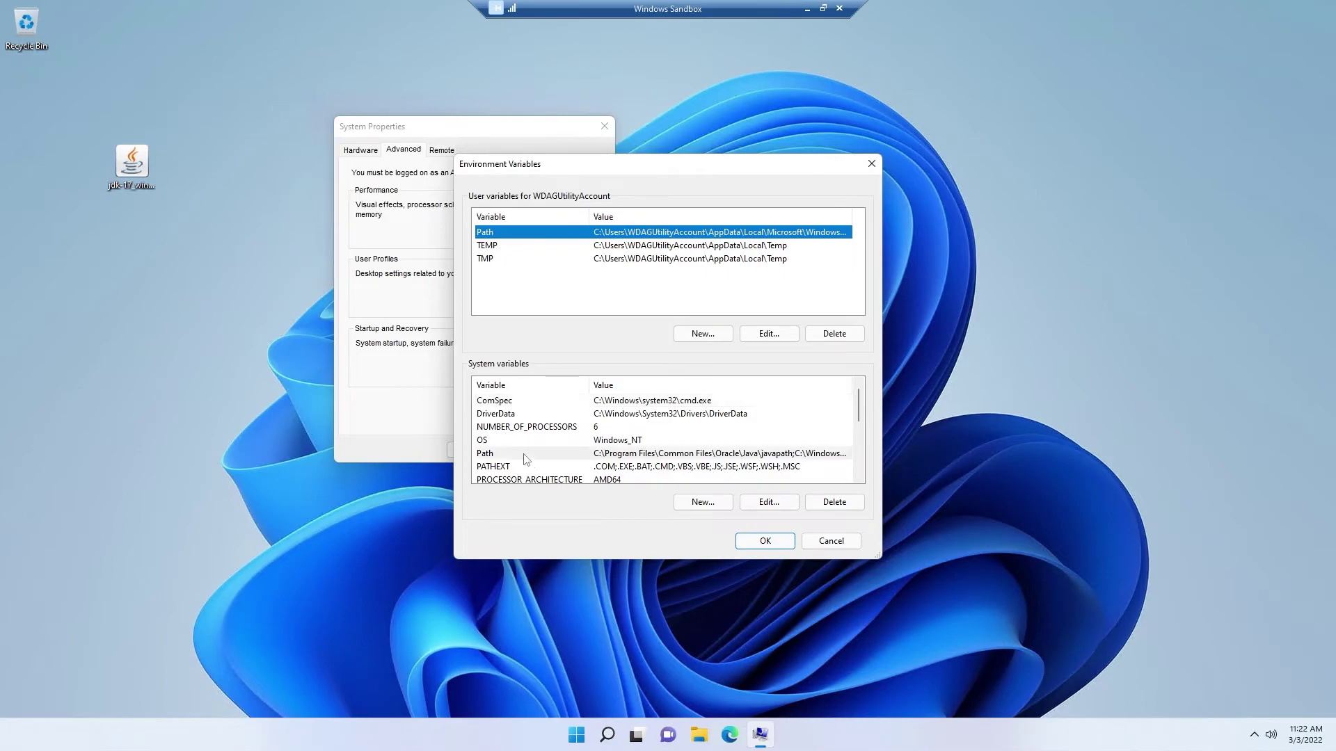
Step: Add C:\Program Files\Java\jdk-17.0.2\bin to the system Path and confirm all dialogs
{"action": "left_click", "coordinate": [526, 455]}
{"action": "left_click", "coordinate": [768, 501]}
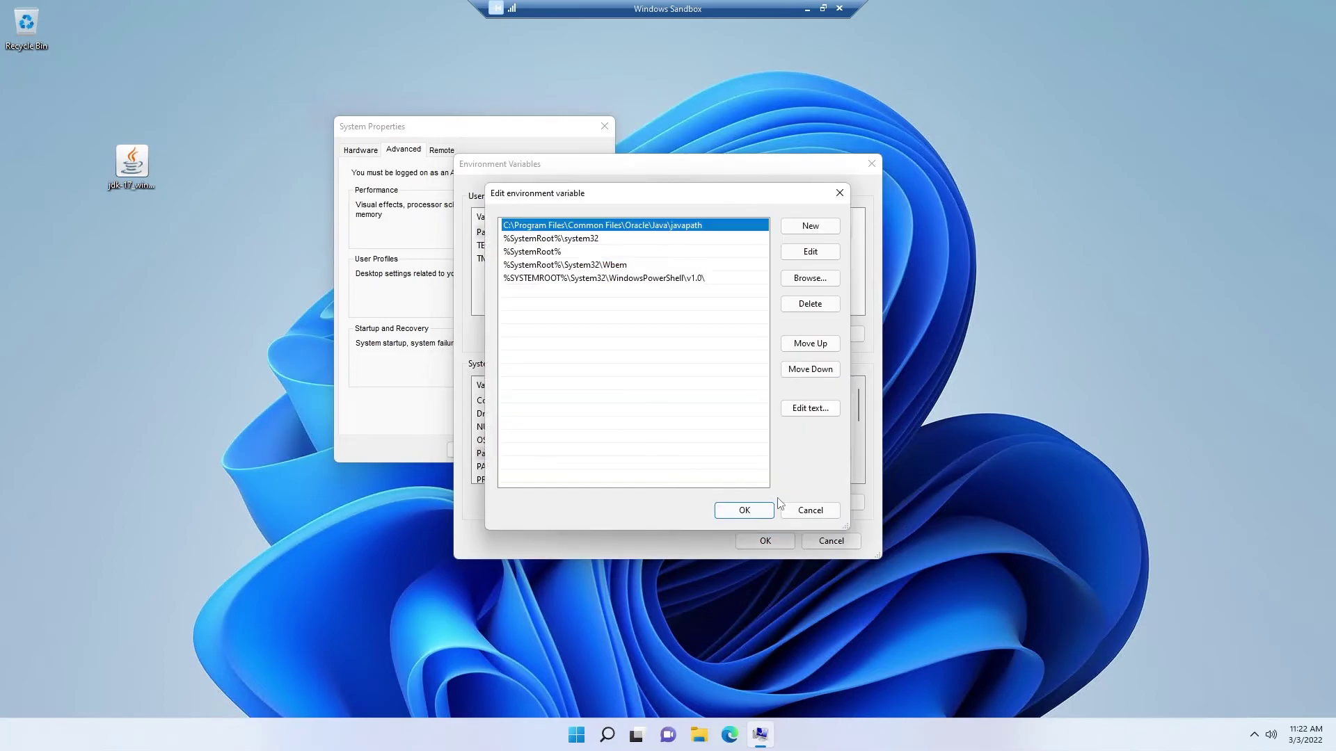
{"action": "left_click", "coordinate": [811, 226]}
{"action": "type", "text": "C:\\Program Files\\Java\\jdk-17.0.2\\bin"}
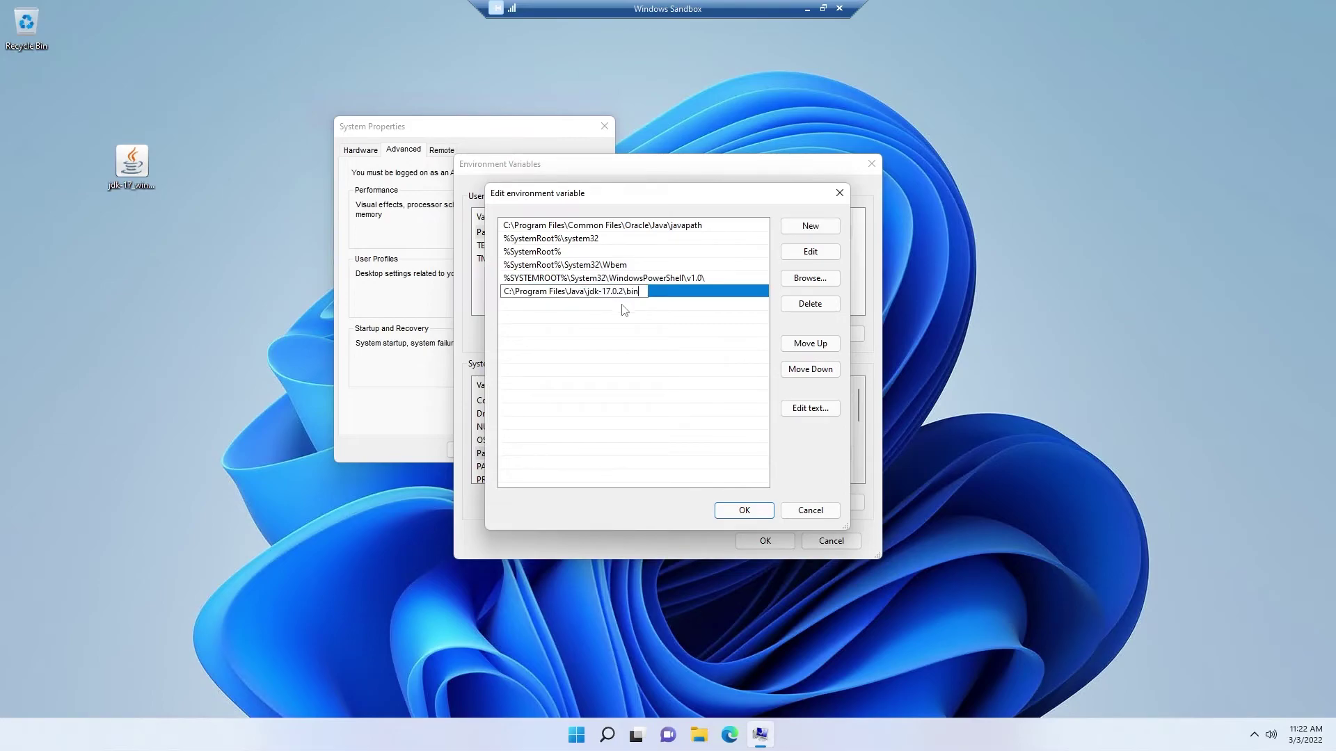
{"action": "left_click", "coordinate": [632, 321]}
{"action": "left_click", "coordinate": [744, 510]}
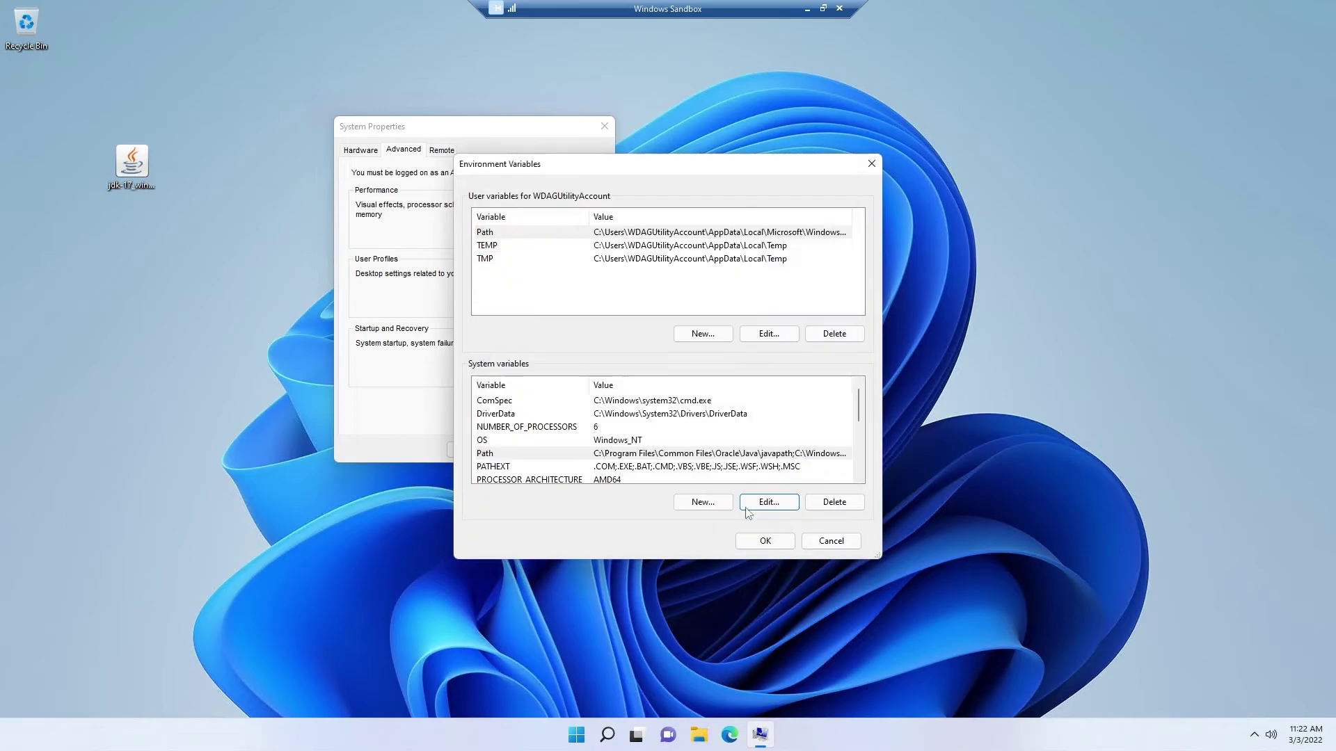
{"action": "left_click", "coordinate": [764, 542]}
{"action": "left_click", "coordinate": [488, 449]}
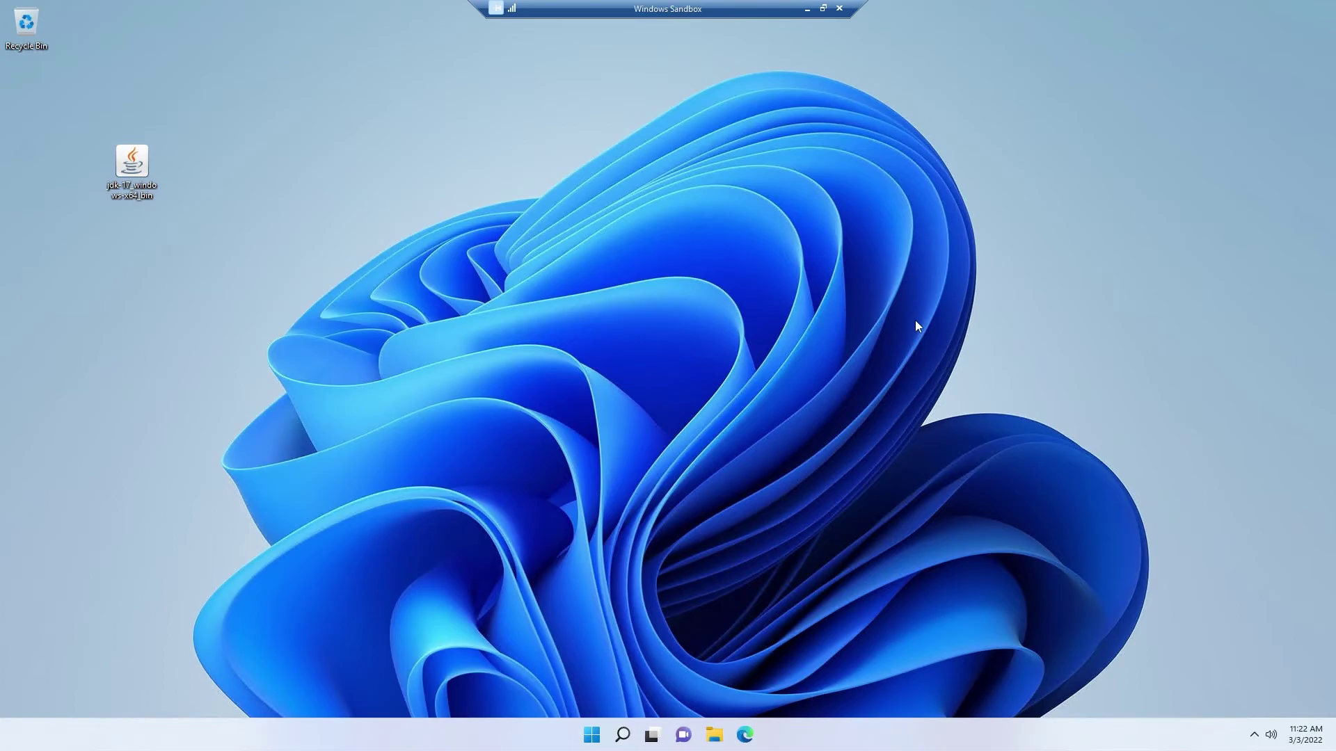
Step: Open Command Prompt as administrator from a 'ter' search, enlarged with a bigger font
{"action": "key", "text": "super"}
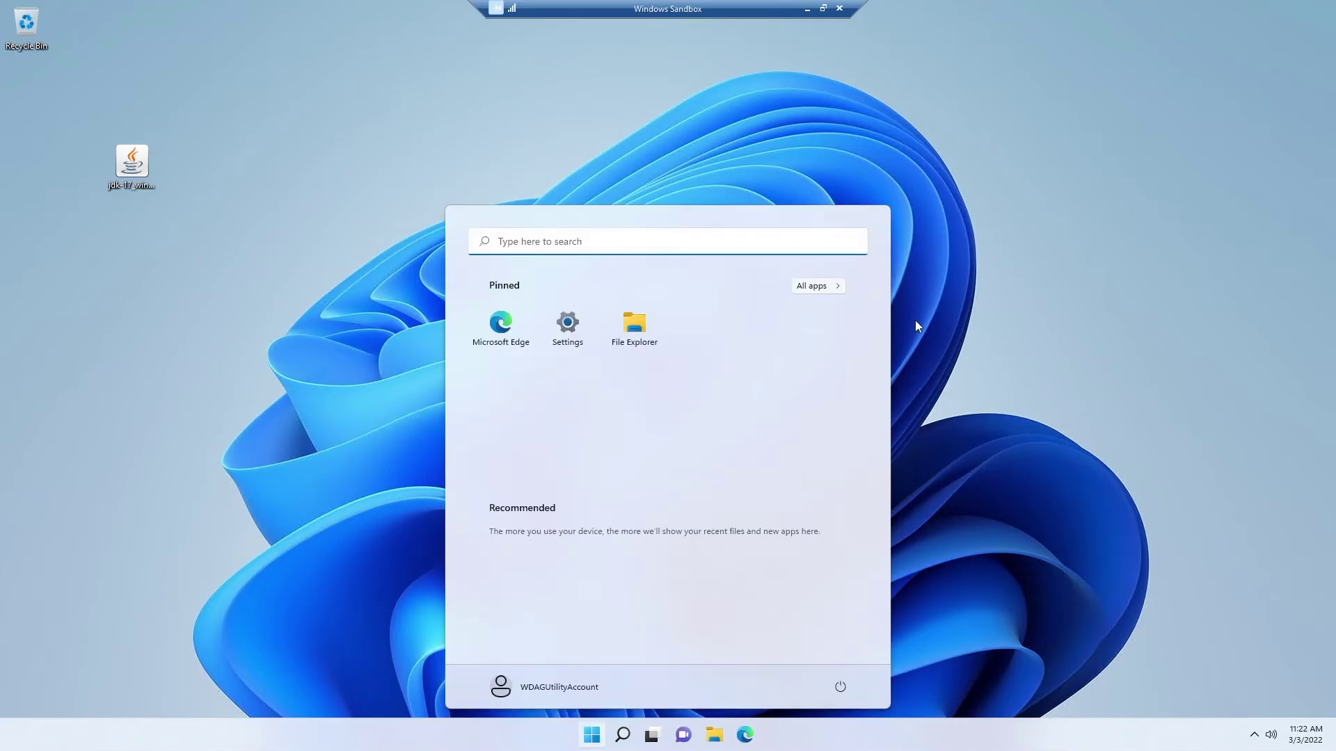
{"action": "type", "text": "ter"}
{"action": "key", "text": "ctrl+shift+Return"}
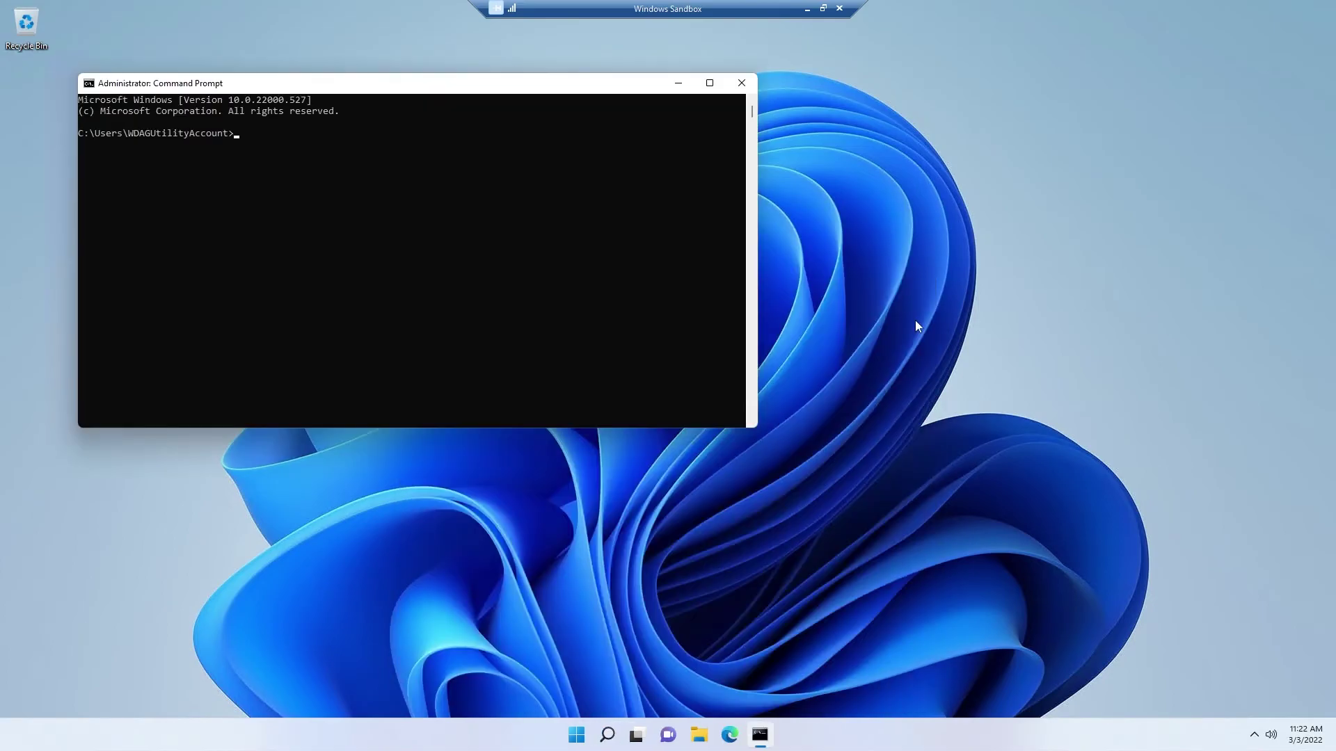
{"action": "left_click_drag", "start_coordinate": [756, 431], "coordinate": [1097, 558]}
{"action": "scroll", "coordinate": [457, 320], "scroll_direction": "up", "scroll_amount": 4, "text": "ctrl"}
{"action": "scroll", "coordinate": [585, 312], "scroll_direction": "up", "scroll_amount": 2, "text": "ctrl"}
{"action": "left_click_drag", "start_coordinate": [657, 91], "coordinate": [586, 84]}
Step: Run java --version and highlight the reported java 17.0.2 2022-01-18 LTS line
{"action": "type", "text": "java "}
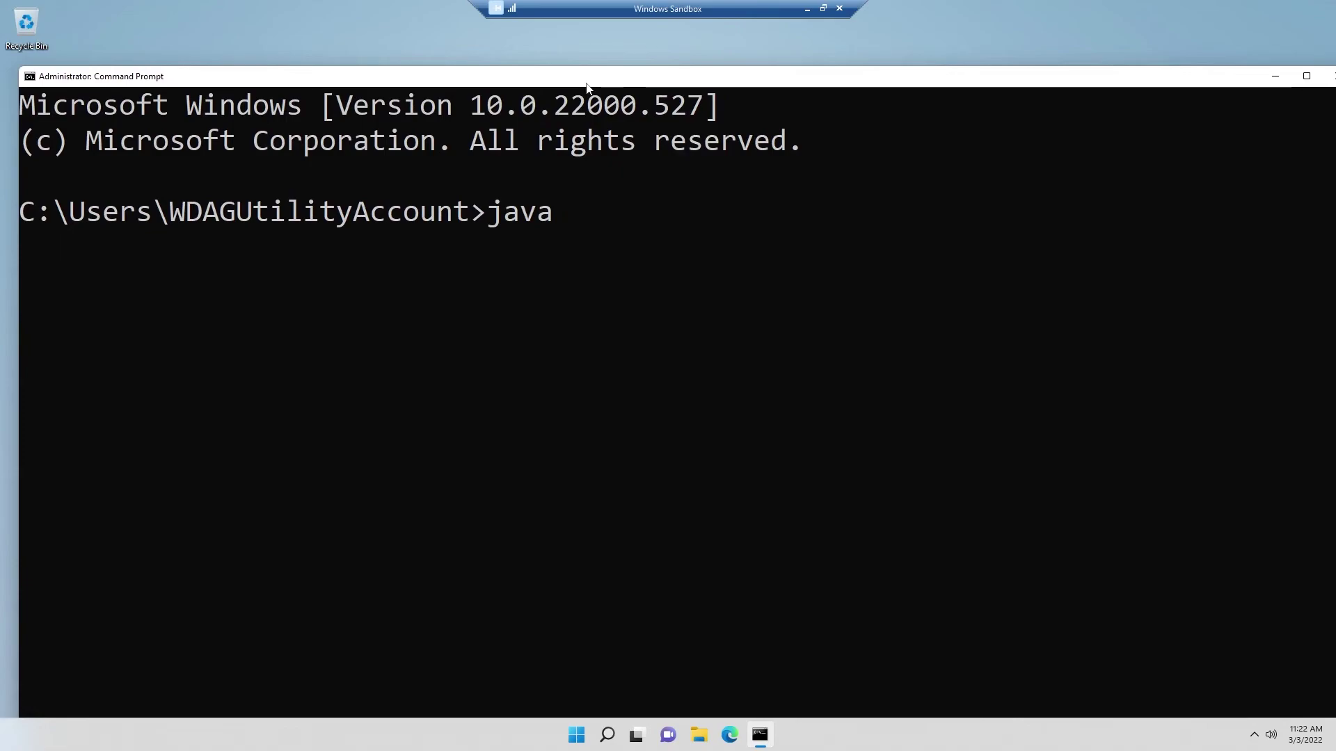
{"action": "type", "text": "--version"}
{"action": "key", "text": "Return"}
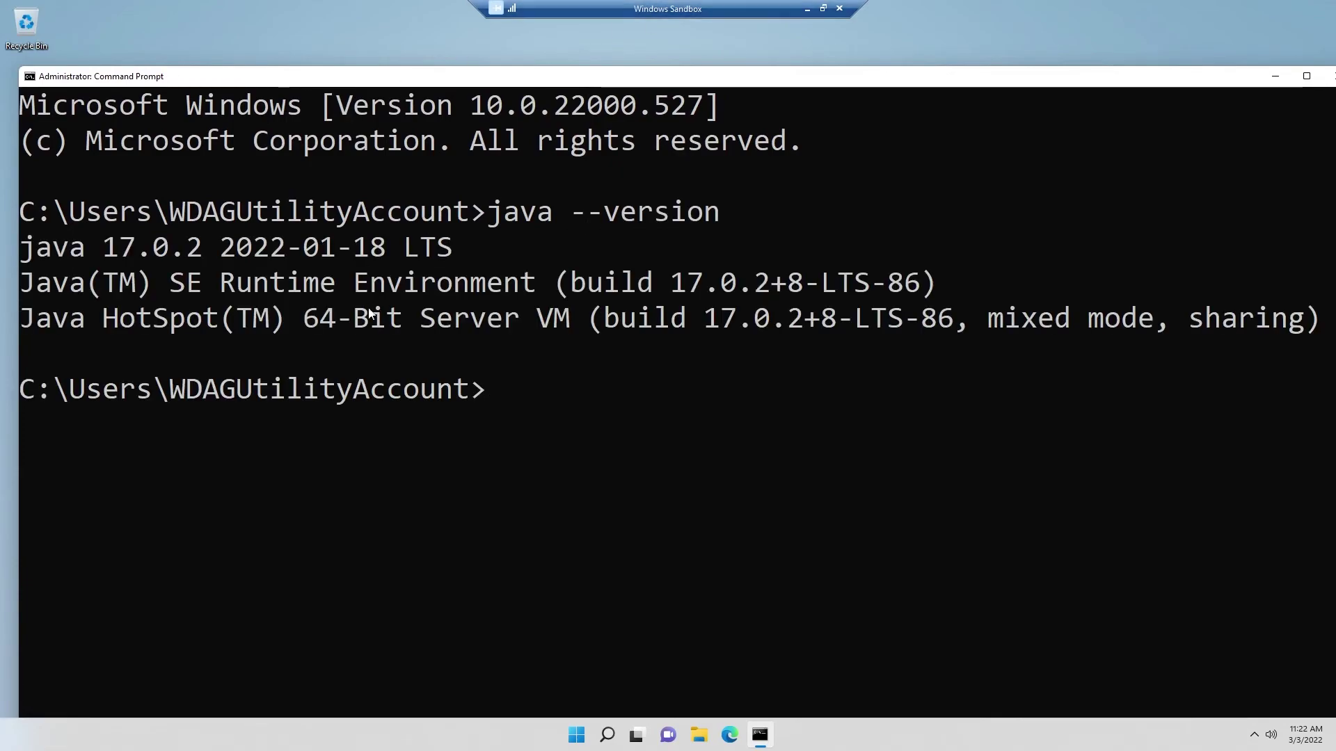
{"action": "left_click_drag", "start_coordinate": [516, 248], "coordinate": [31, 254]}
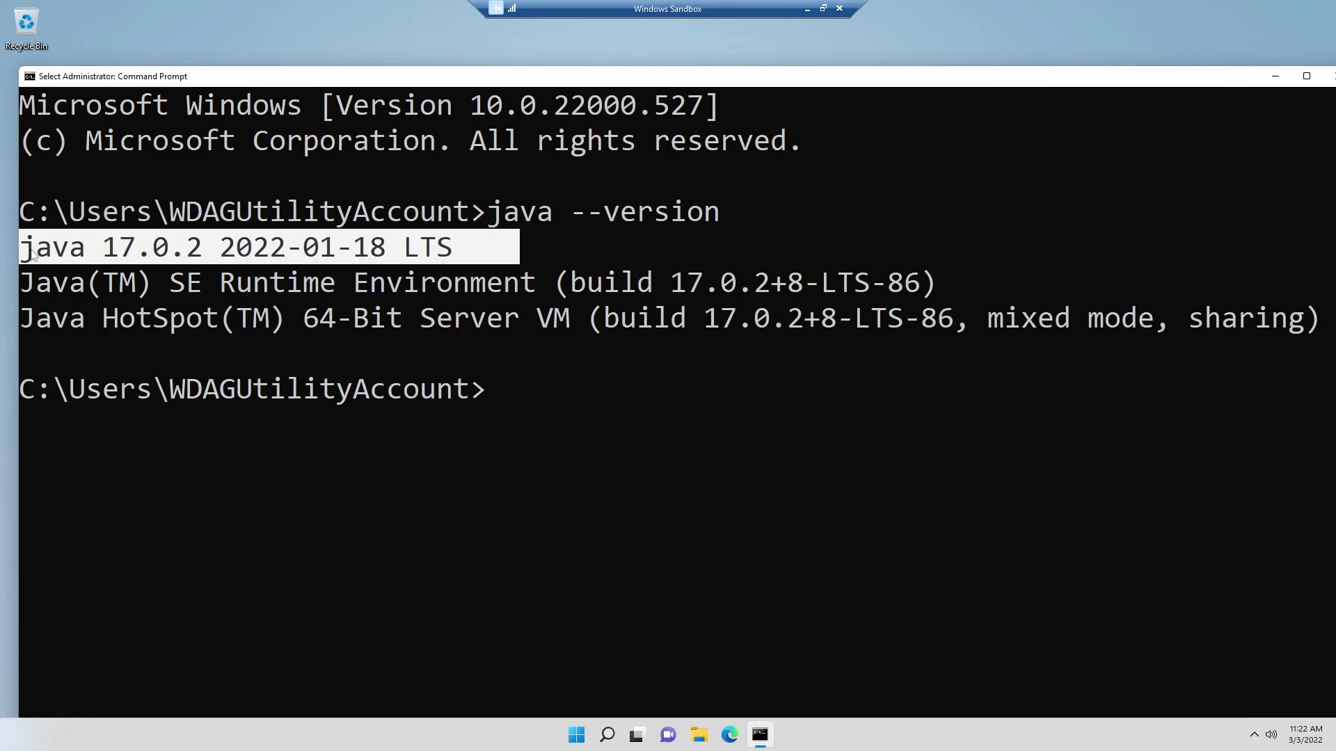
{"action": "left_click_drag", "start_coordinate": [1132, 80], "coordinate": [1043, 122]}
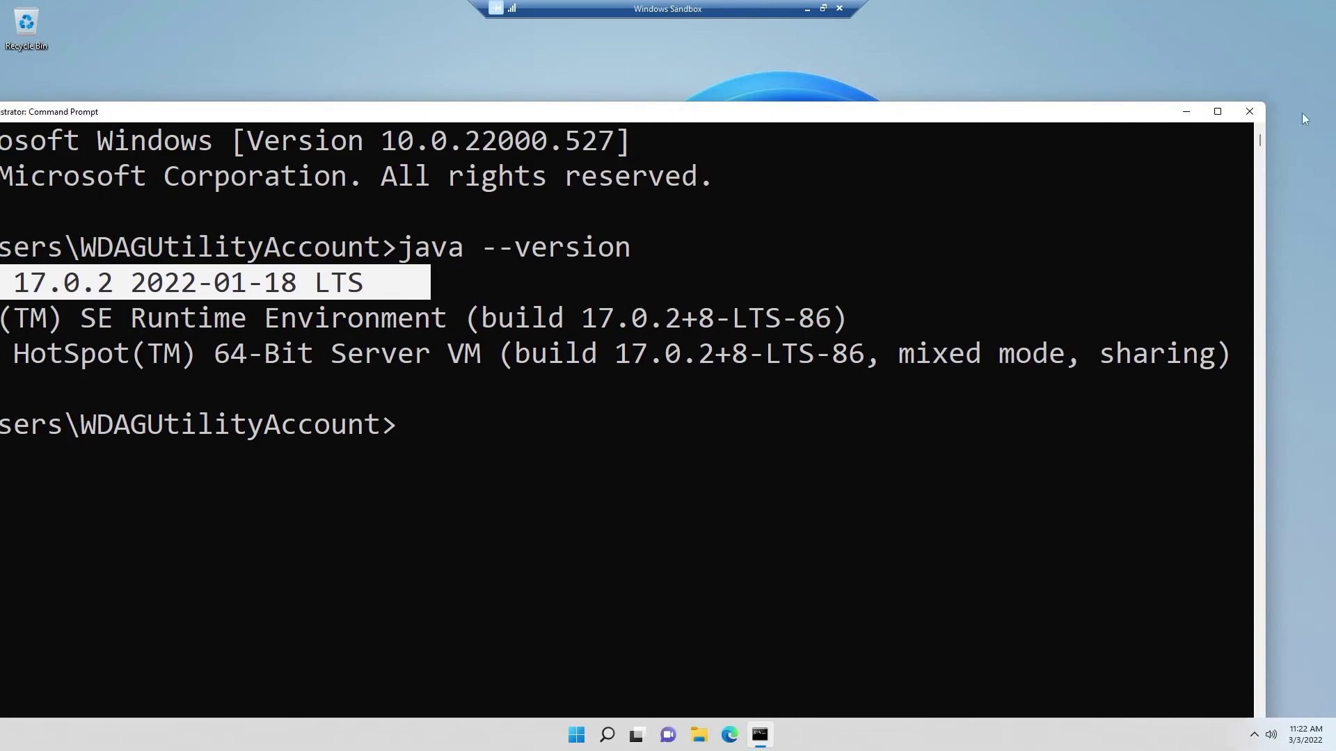
Step: Close the administrator Command Prompt window
{"action": "left_click", "coordinate": [1250, 112]}
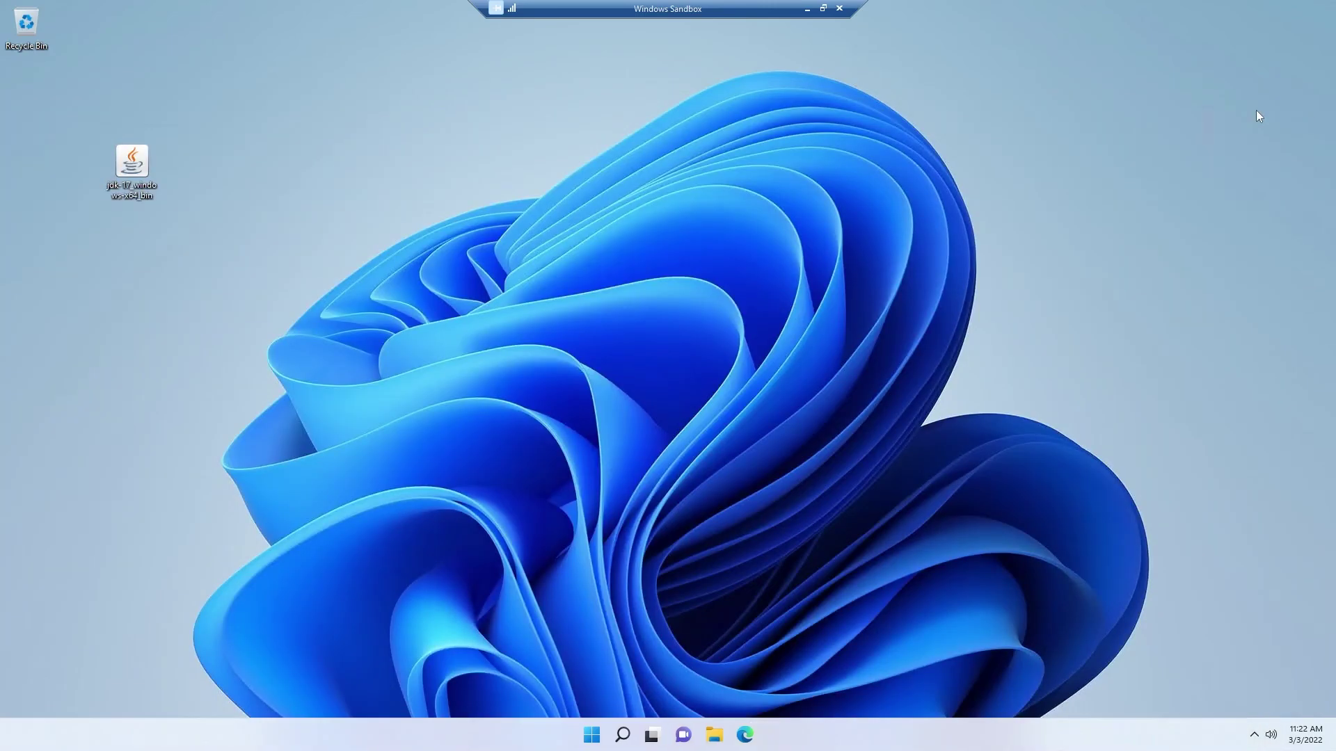